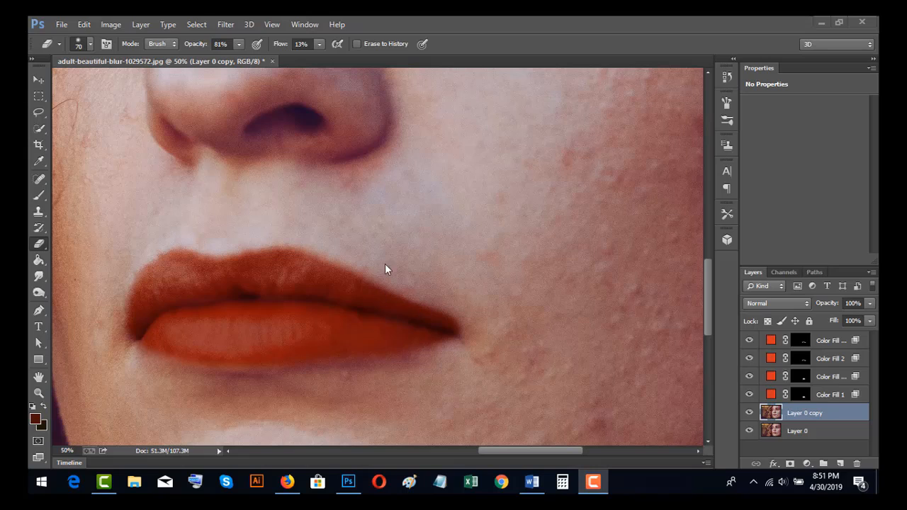
- Close the edited portrait without saving its changes and reopen the original adult-beautiful-blur-1029572 image from the picture collection folder
left_click(272, 61)
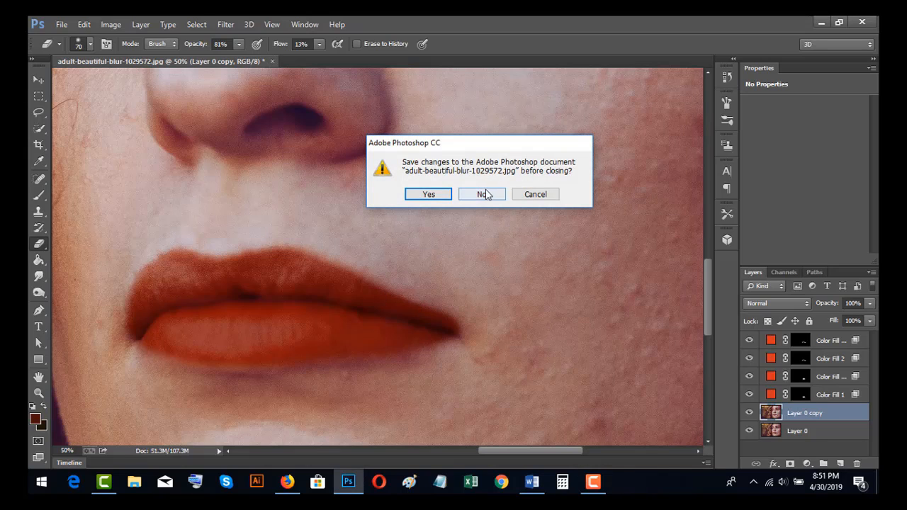
left_click(484, 194)
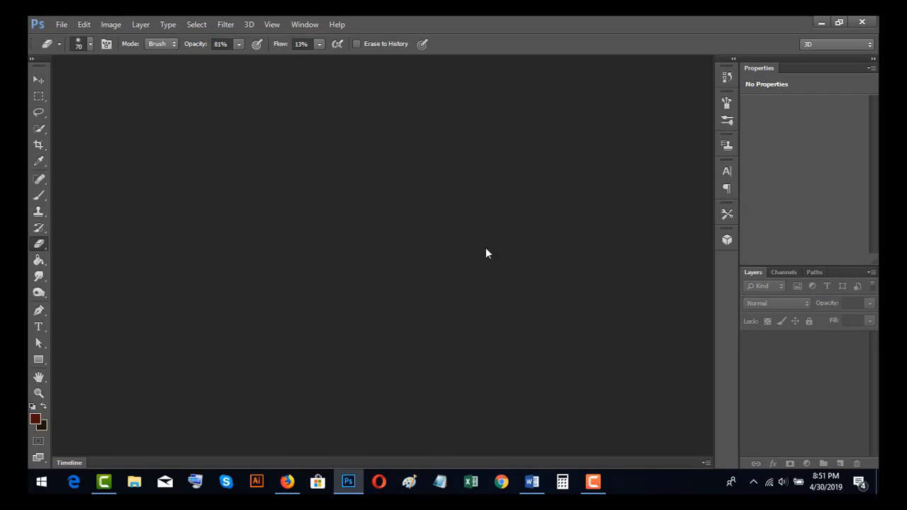
left_click(61, 25)
left_click(74, 50)
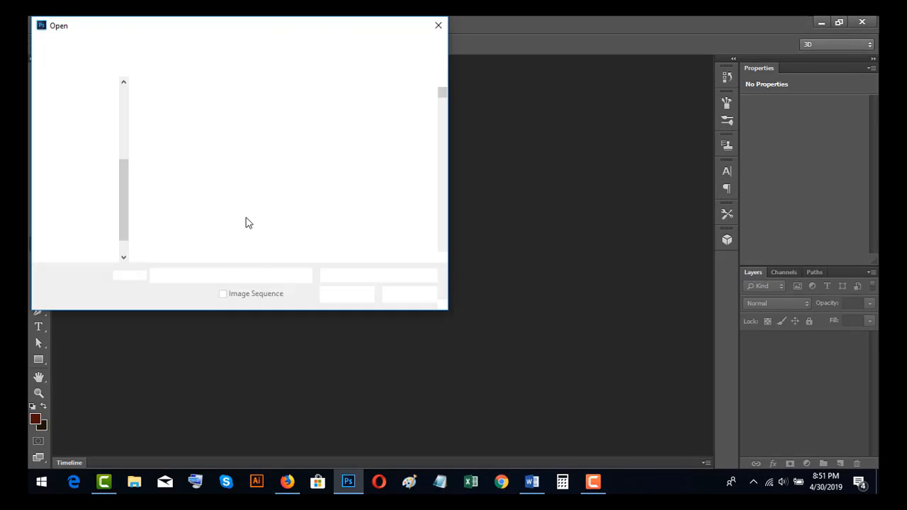
scroll(326, 195, "down", 3)
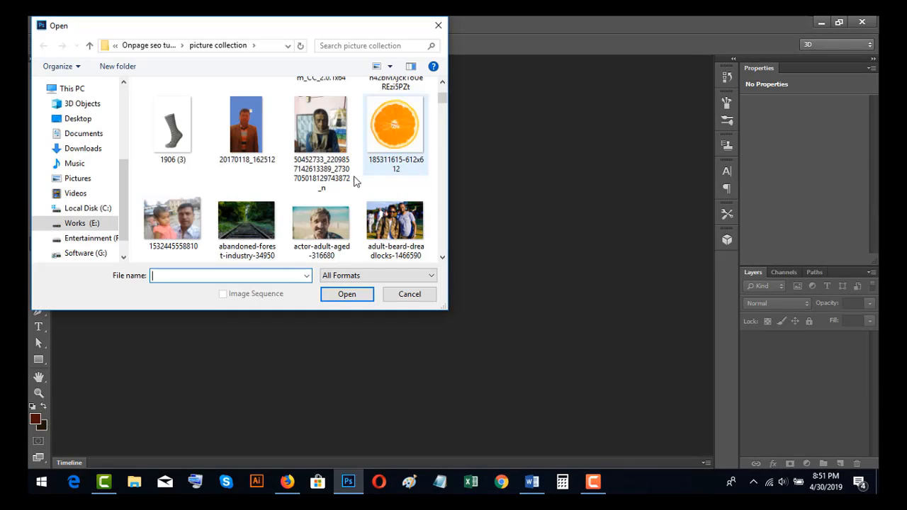
scroll(440, 106, "down", 3)
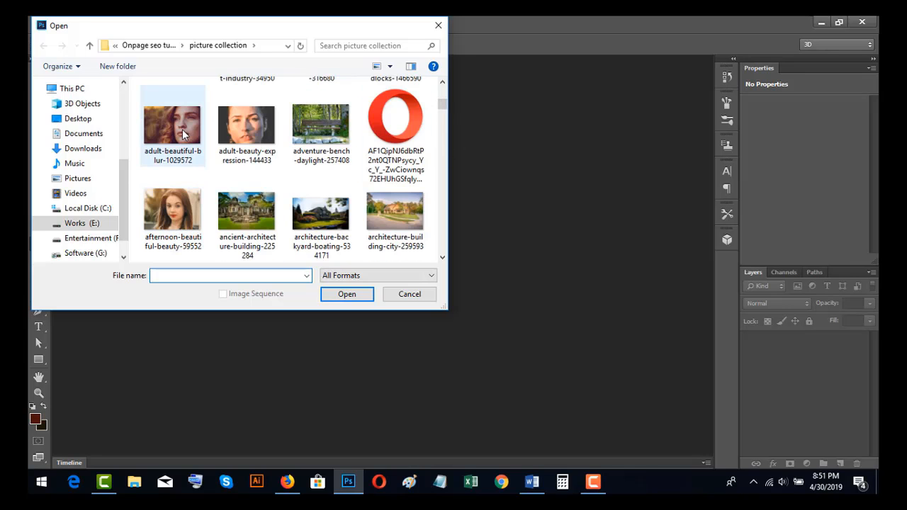
double_click(183, 129)
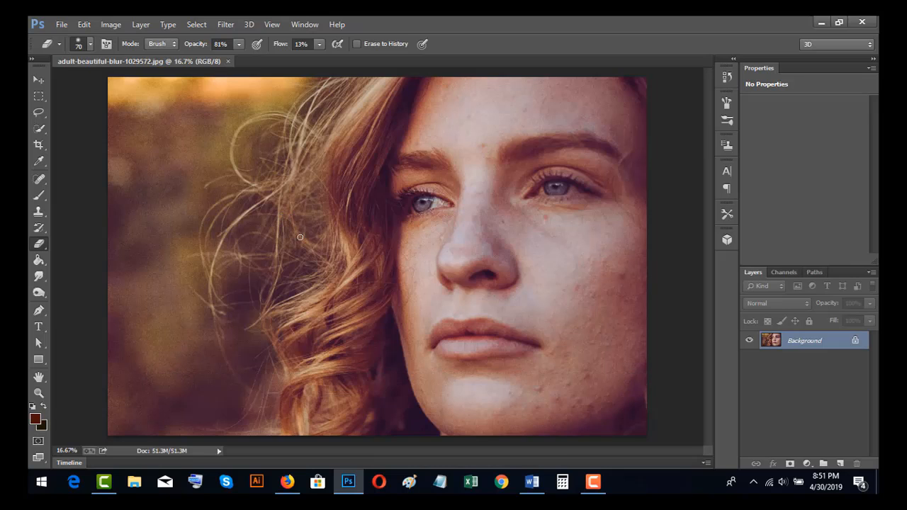
- Convert the locked Background into a regular layer named Layer 0 and duplicate it
double_click(833, 346)
left_click(558, 163)
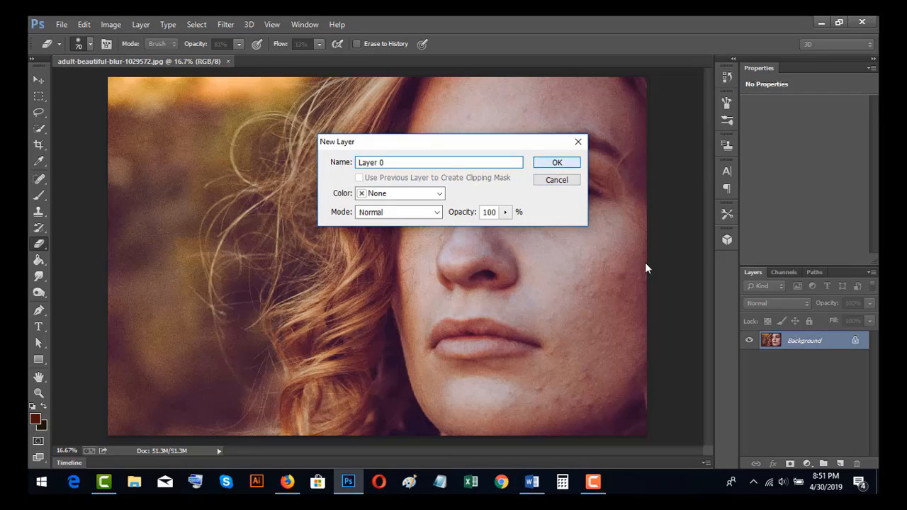
key("ctrl+j")
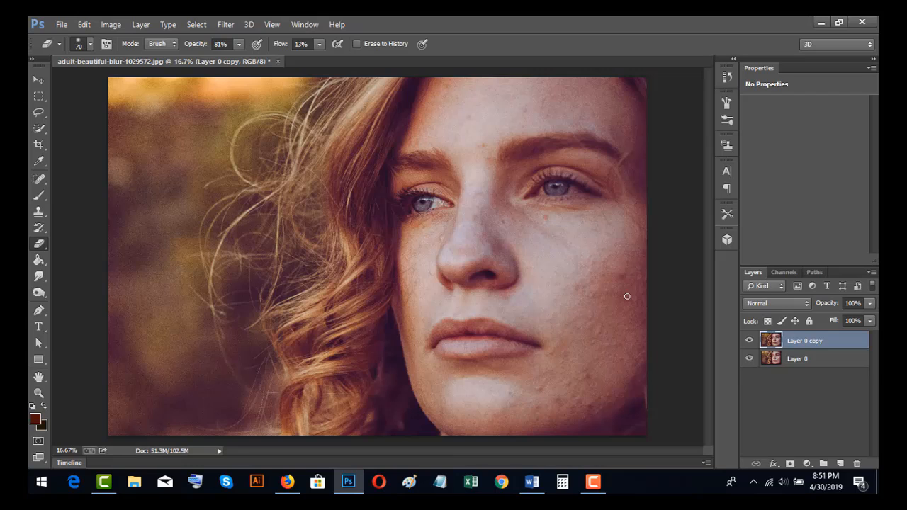
- Add a Solid Color fill layer above Layer 0 copy, with the lips in close view
key("ctrl+plus")
key("ctrl+plus")
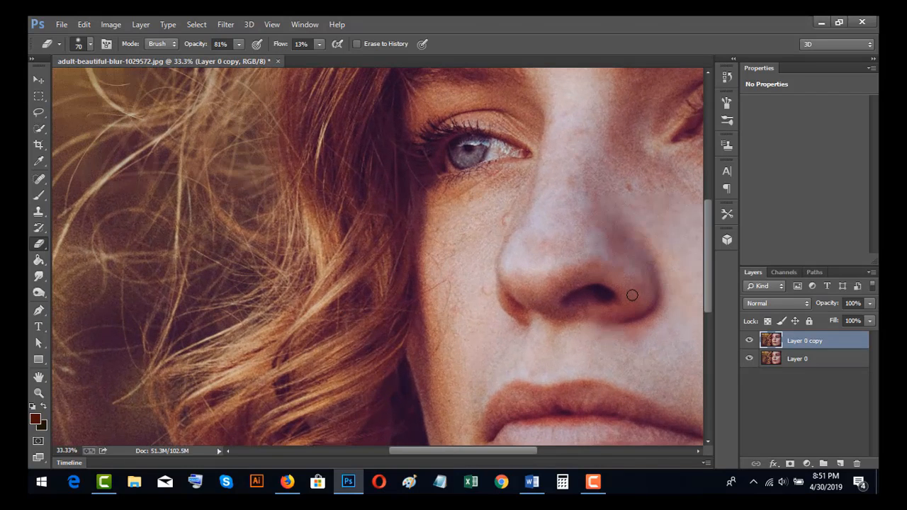
left_click_drag(472, 450, 545, 443)
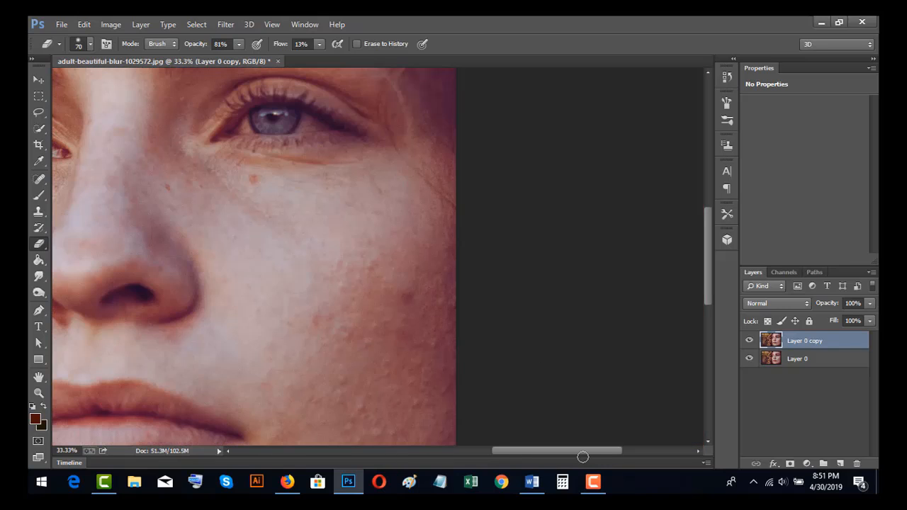
left_click_drag(562, 451, 513, 450)
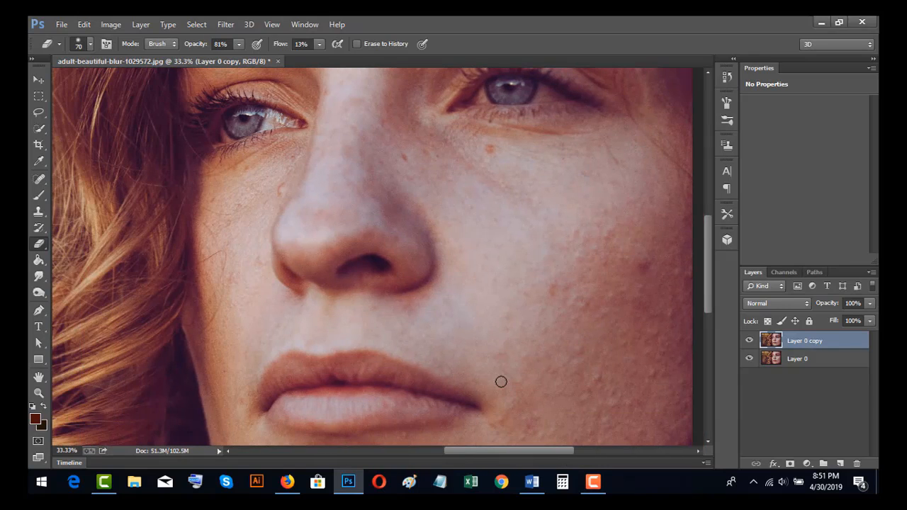
scroll(502, 382, "down", 2)
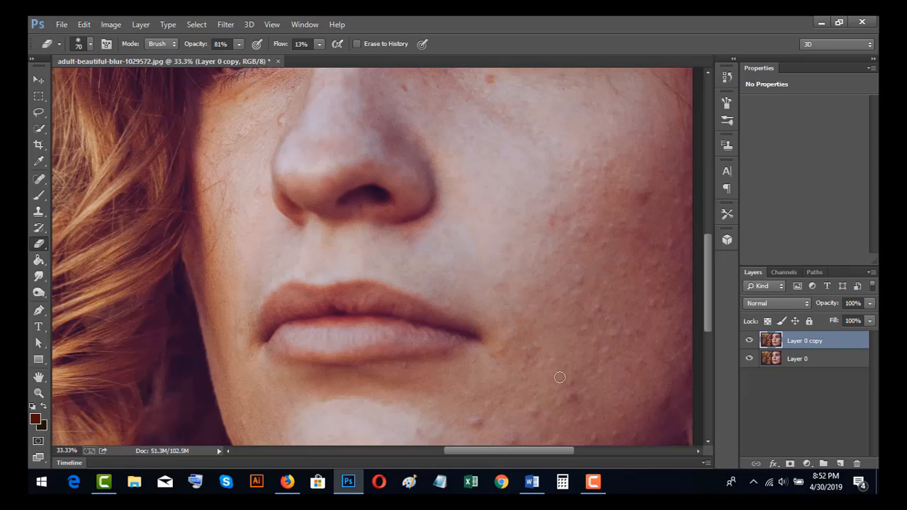
key("ctrl+plus")
scroll(576, 366, "down", 2)
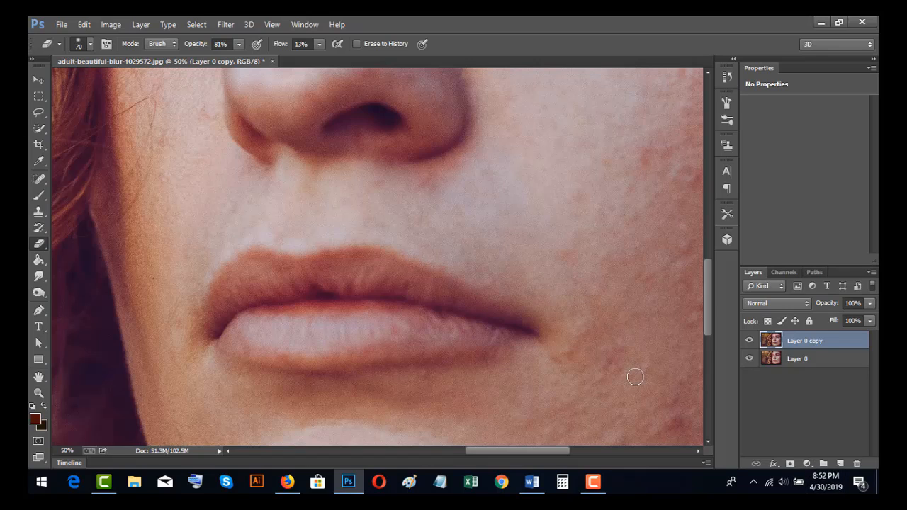
left_click(808, 462)
left_click(791, 193)
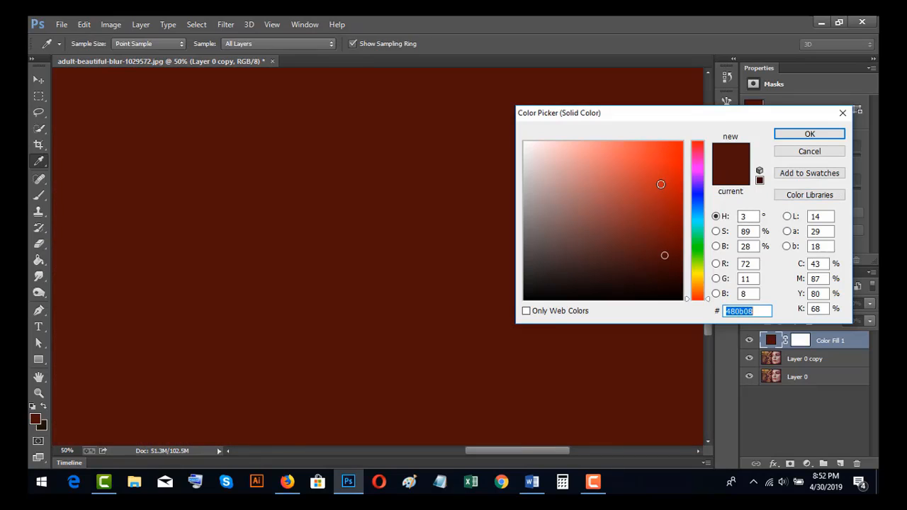
- Set the fill layer's color to the bright orange-red e5170d
left_click(646, 185)
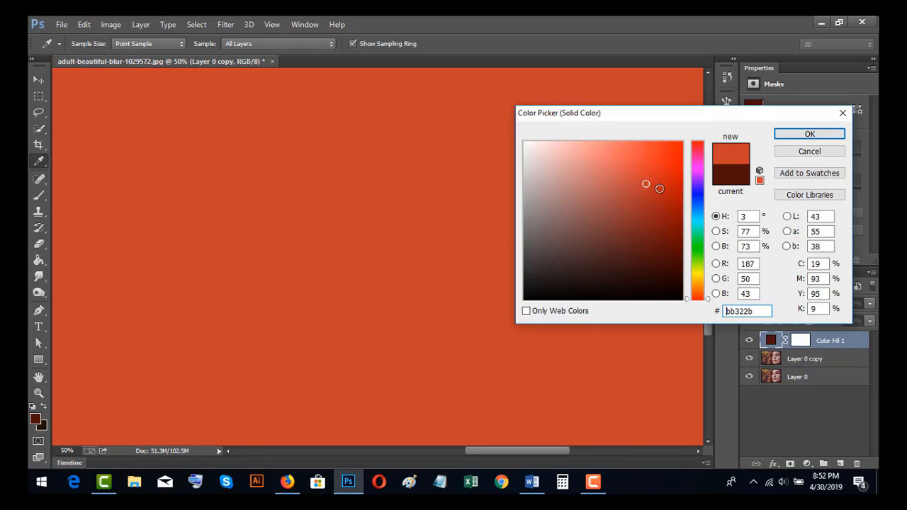
left_click(663, 189)
left_click(659, 168)
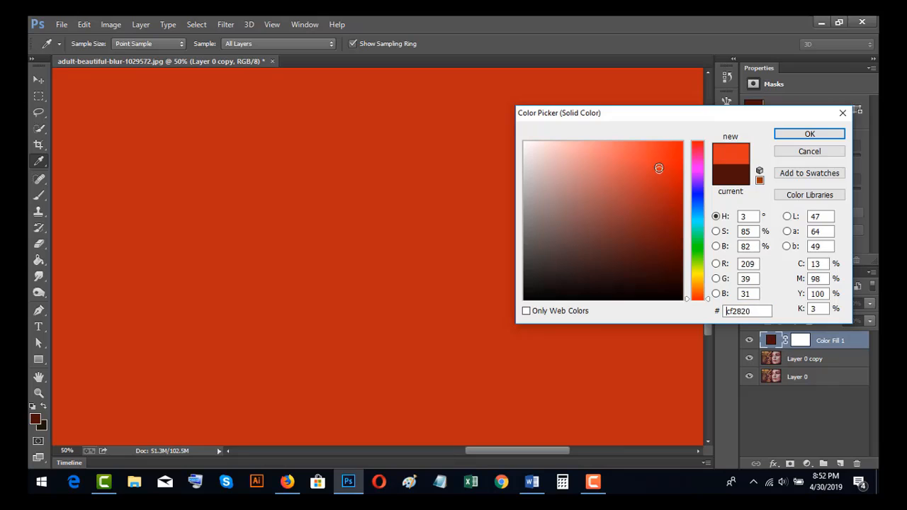
mouse_move(659, 168)
left_mouse_down()
mouse_move(658, 160)
mouse_move(650, 200)
mouse_move(652, 184)
mouse_move(667, 178)
left_mouse_up()
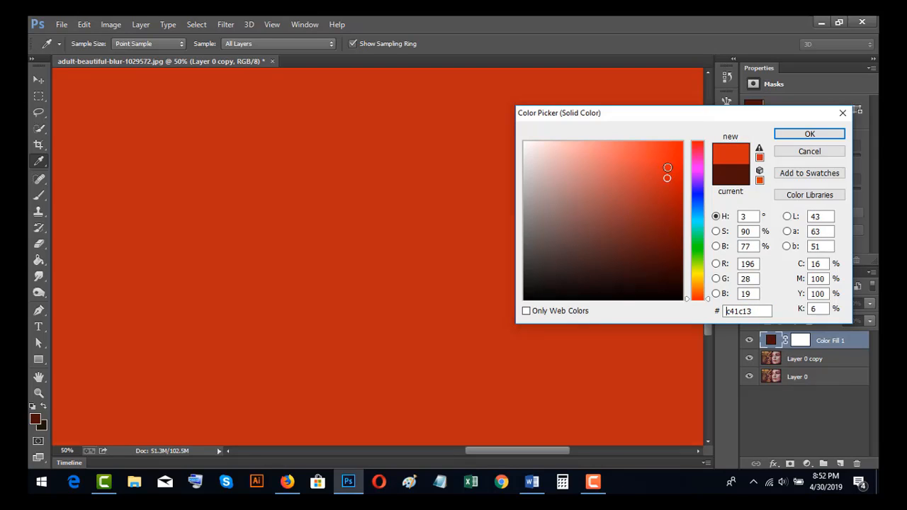
left_click(657, 155)
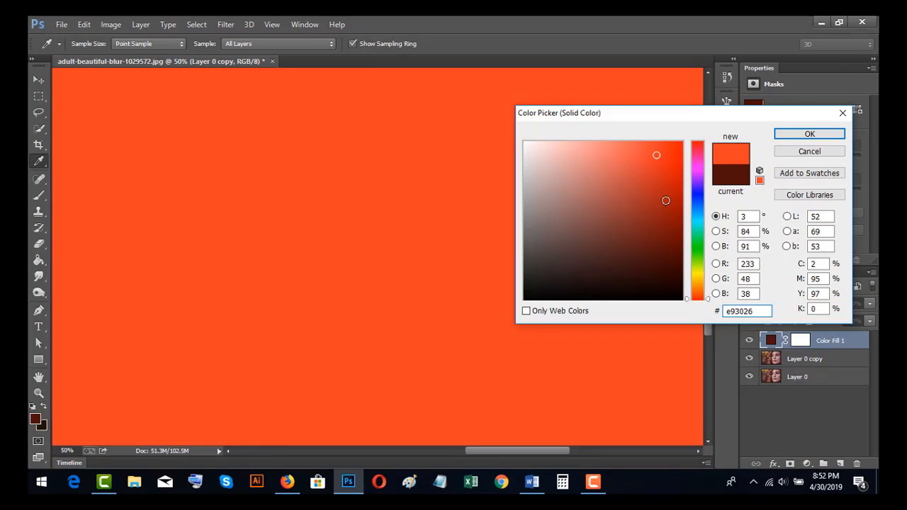
left_click(650, 170)
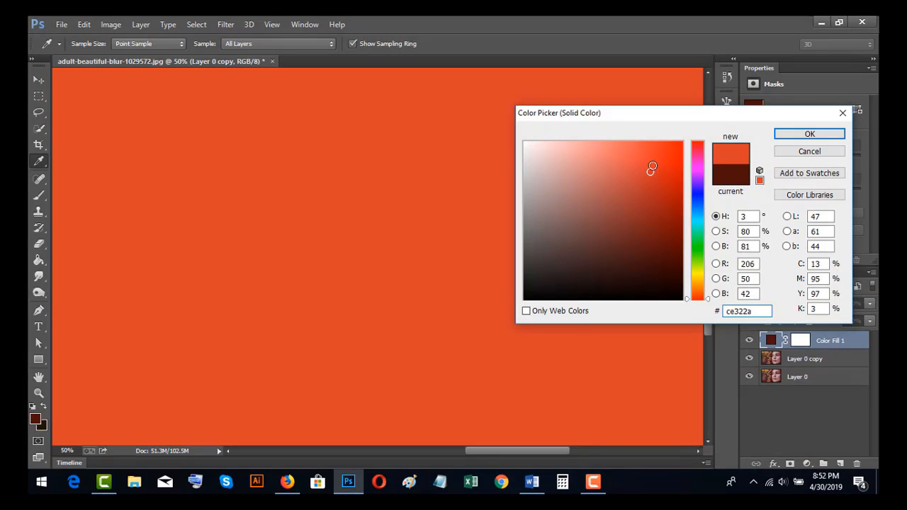
left_click(664, 182)
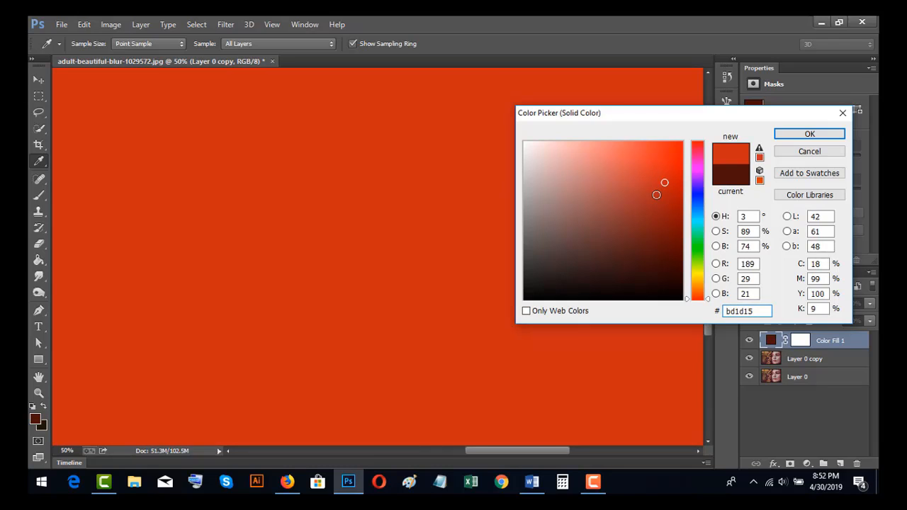
left_click(672, 154)
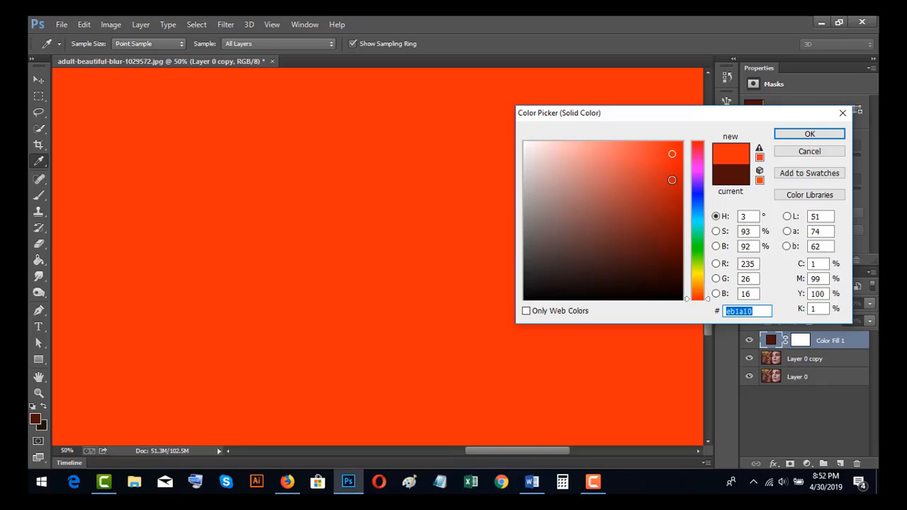
left_click(666, 169)
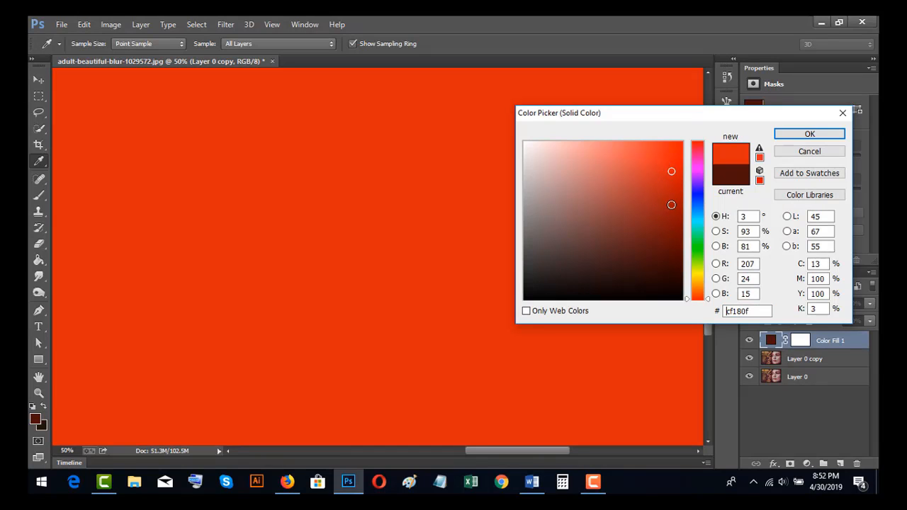
left_click(671, 205)
left_click(667, 157)
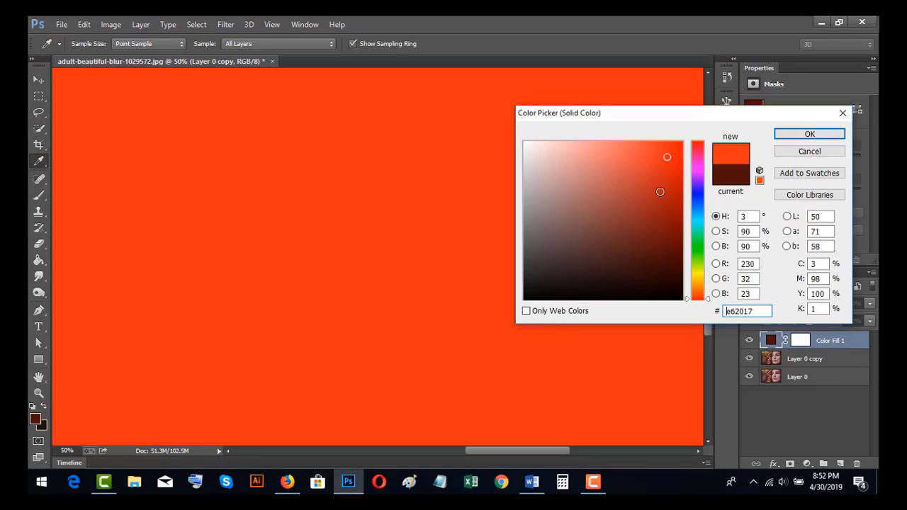
left_click(667, 159)
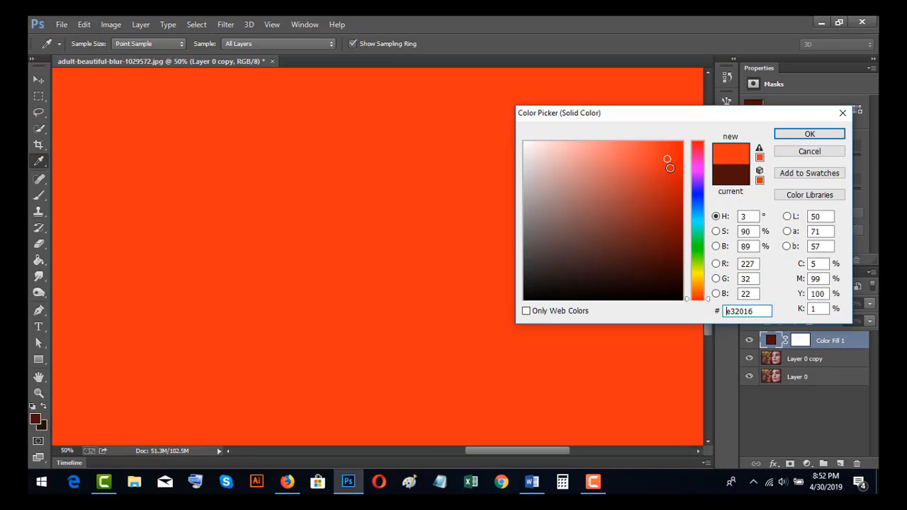
left_click(675, 153)
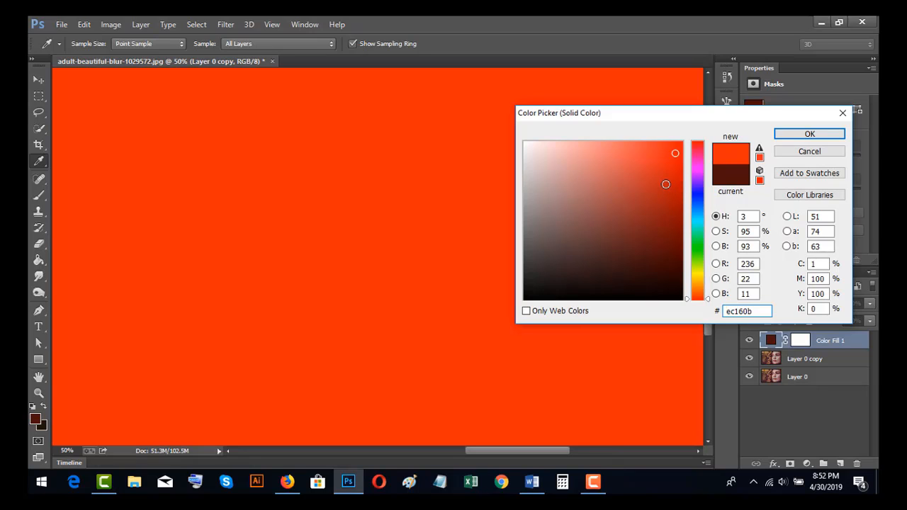
key("ctrl+a")
type("ba1b14")
key("ctrl+a")
left_click(621, 202)
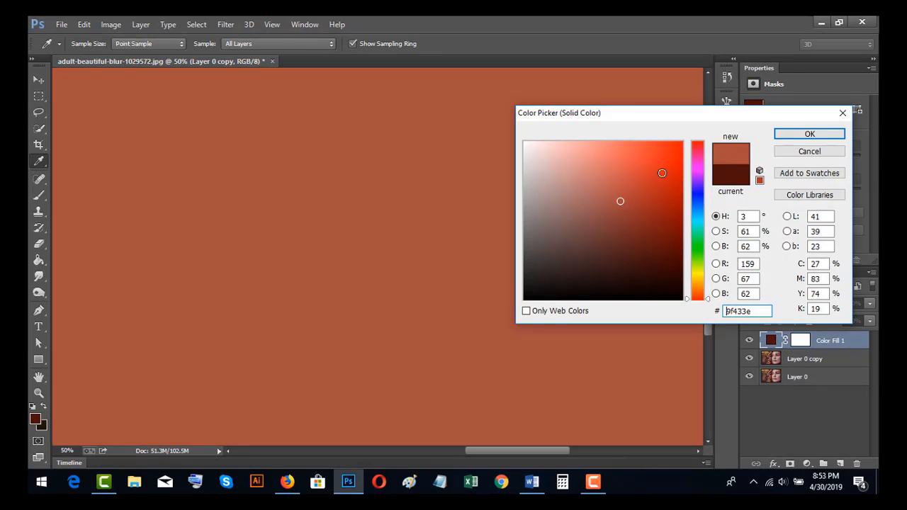
left_click(654, 187)
left_click(666, 161)
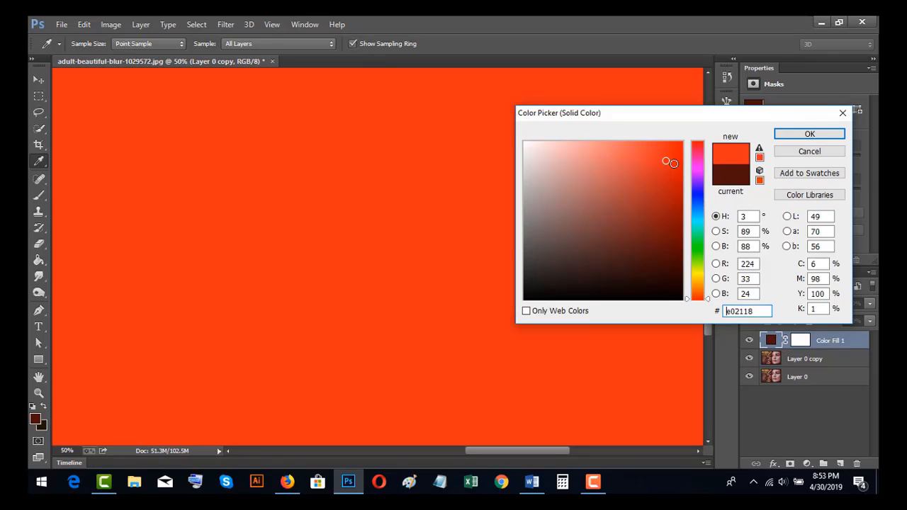
left_click(675, 157)
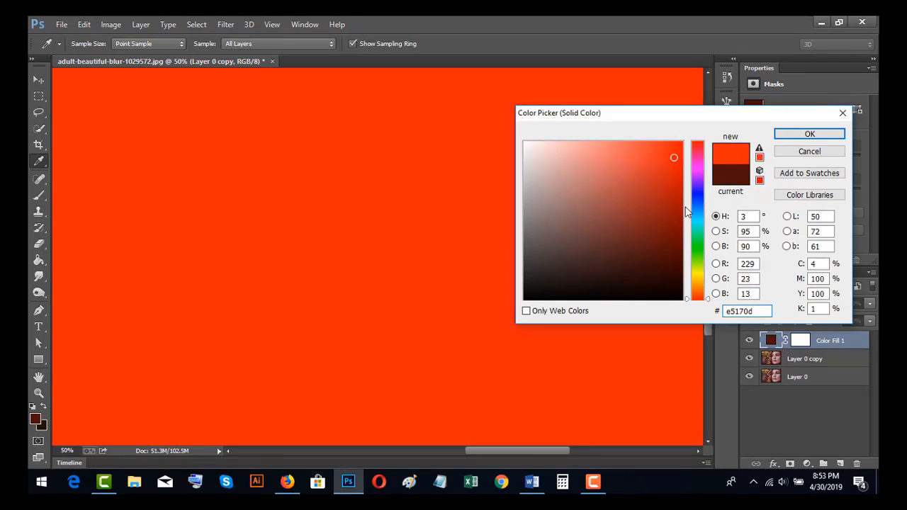
left_click(810, 135)
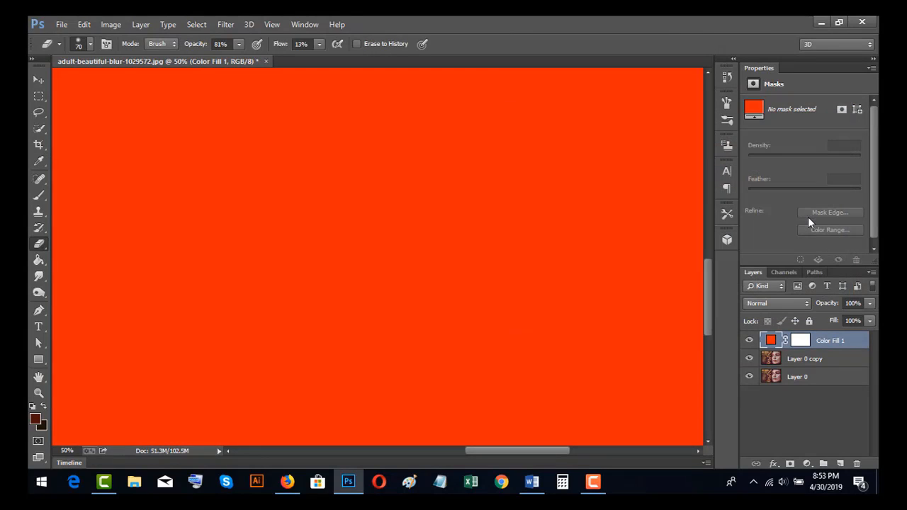
- Set the color fill layer's blend mode to Multiply and invert its layer mask to black
left_click(805, 302)
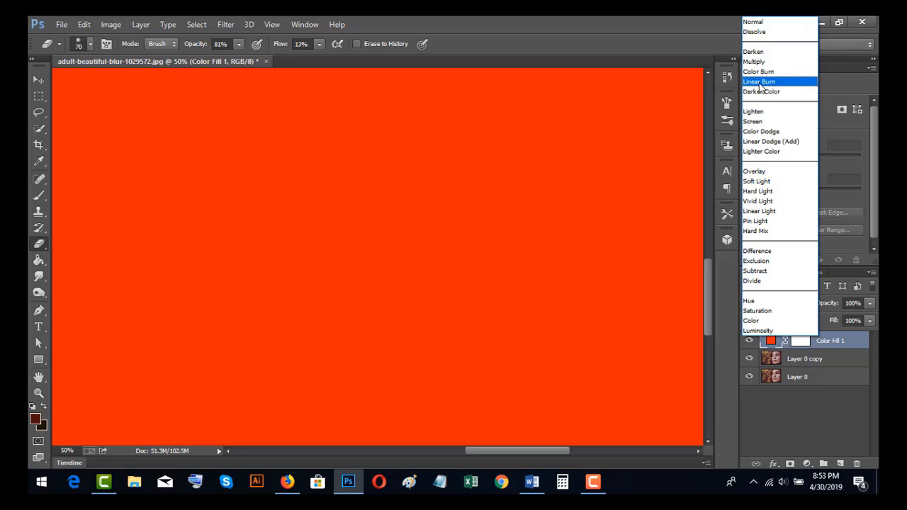
left_click(754, 62)
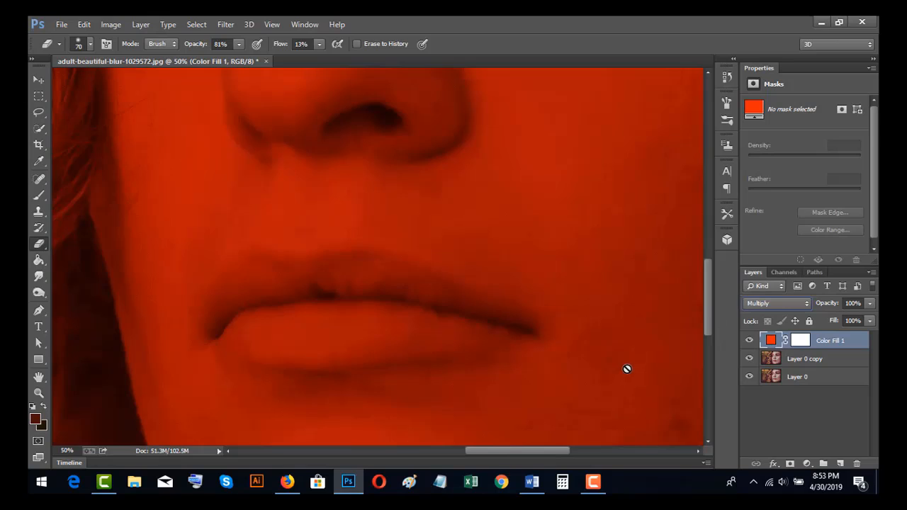
left_click(800, 343)
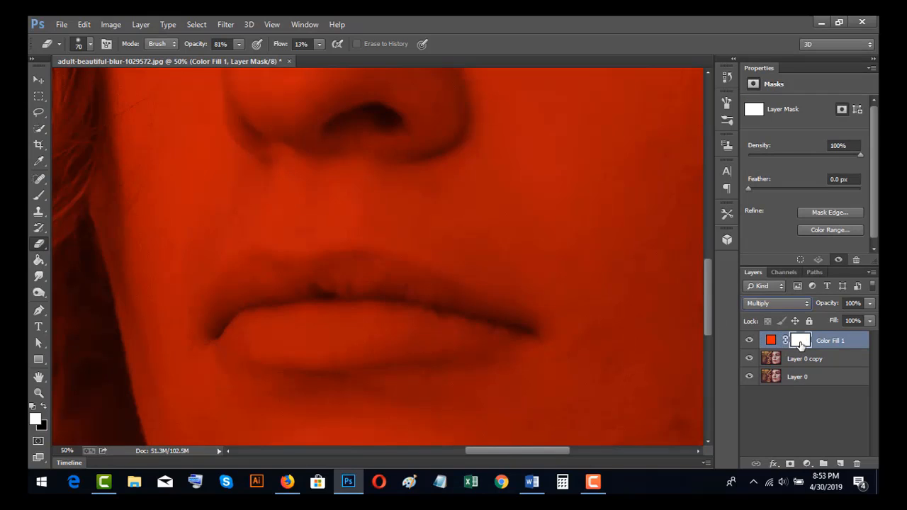
key("ctrl+i")
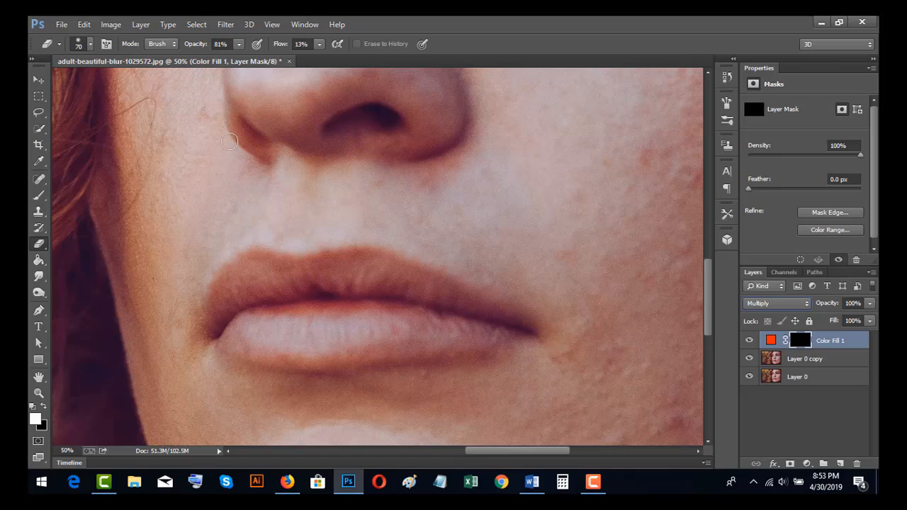
- Set the Eraser tool's flow to 46% for working on the fill layer's mask
left_click(320, 44)
left_click_drag(321, 57, 340, 56)
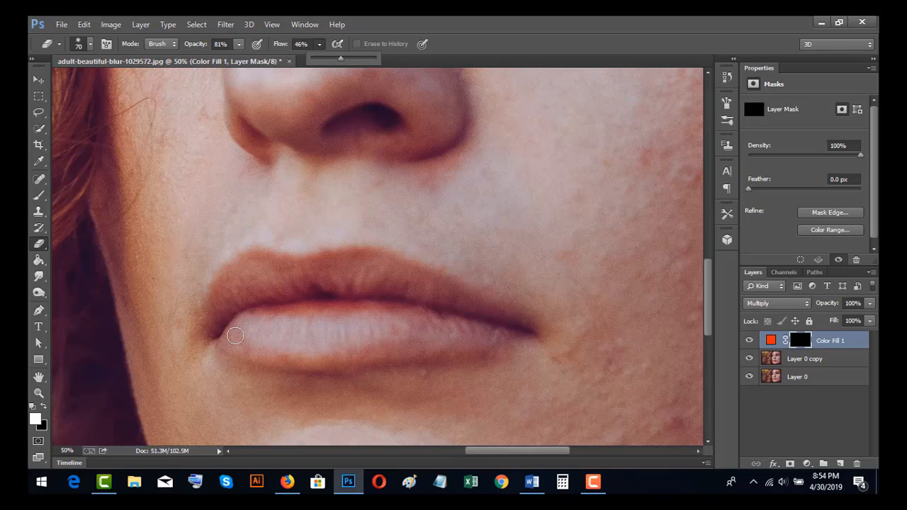
left_click(233, 337)
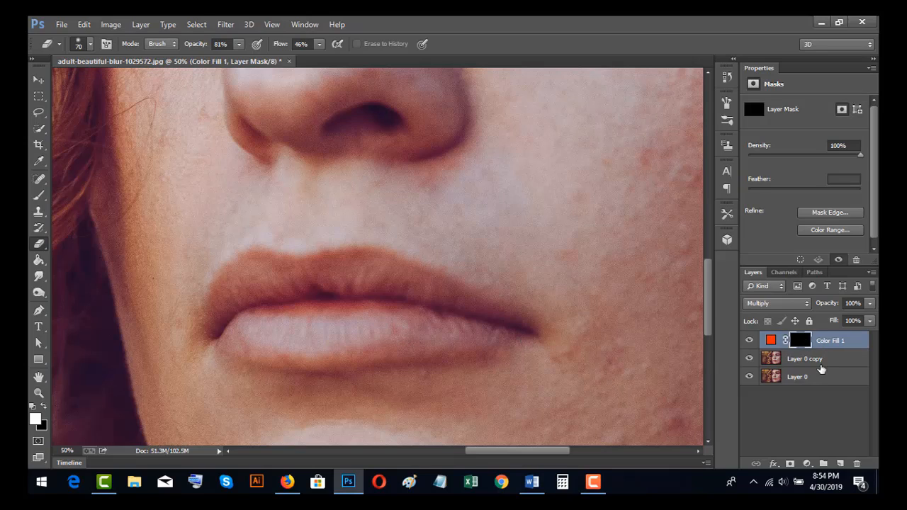
- Make black the foreground color and erase the fill layer's mask in two strokes along the lower lip
left_click(43, 407)
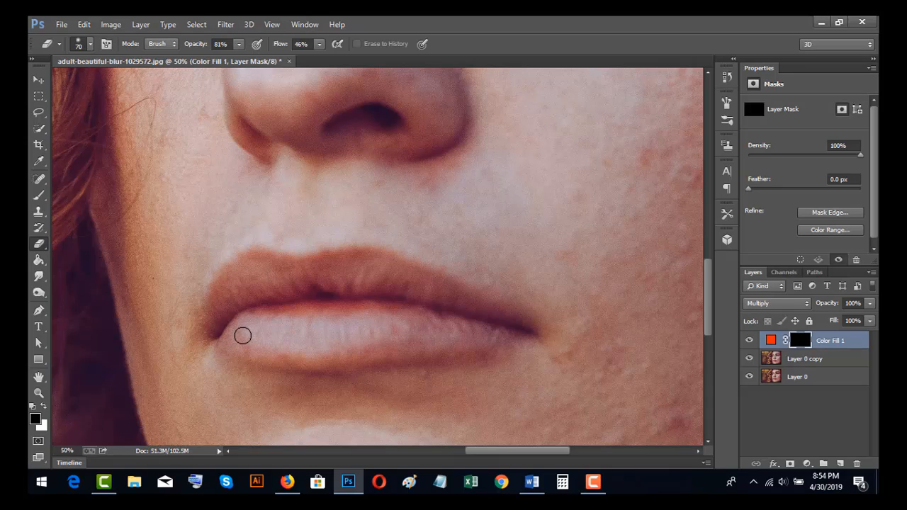
mouse_move(243, 333)
left_mouse_down()
mouse_move(276, 340)
mouse_move(385, 328)
left_mouse_up()
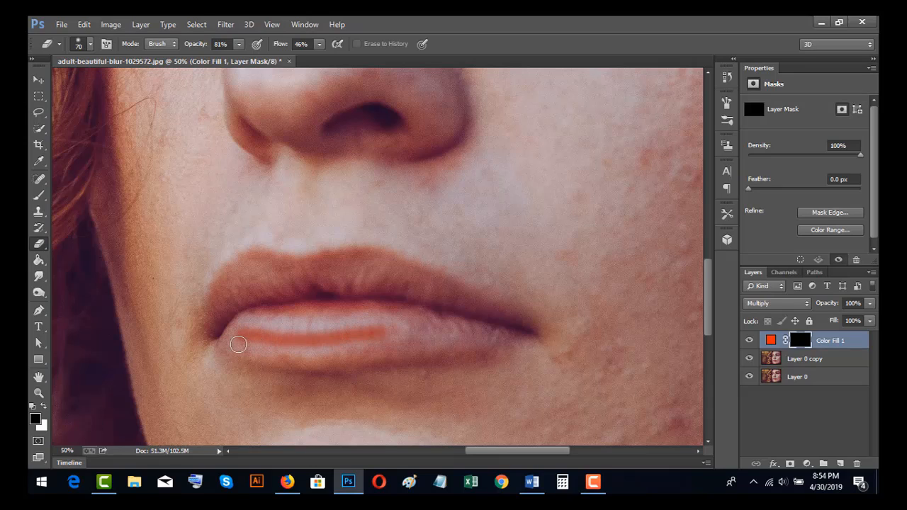
mouse_move(224, 344)
left_mouse_down()
mouse_move(277, 356)
mouse_move(383, 349)
left_mouse_up()
- Raise the Eraser's flow to 85% and reveal the fill color along the lower part of the lower lip to its right corner
left_click(320, 44)
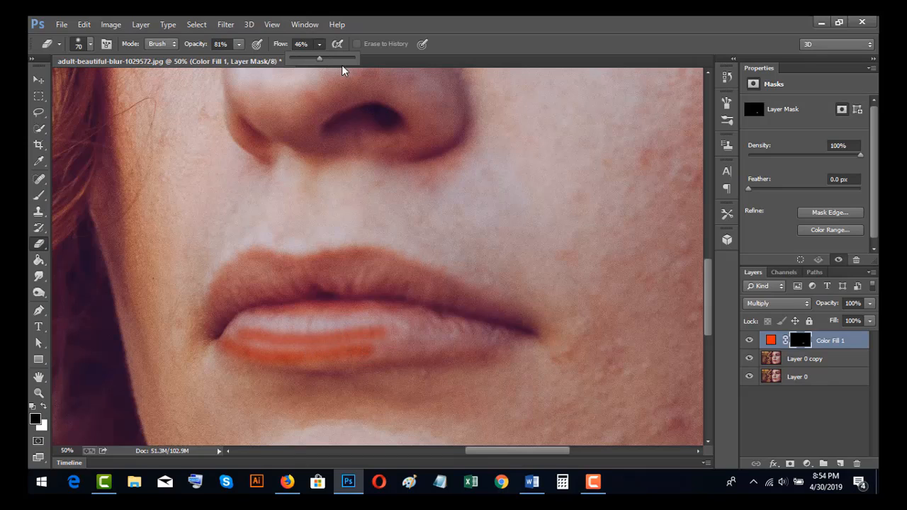
left_click(344, 58)
mouse_move(238, 334)
left_mouse_down()
mouse_move(270, 345)
mouse_move(401, 343)
left_mouse_up()
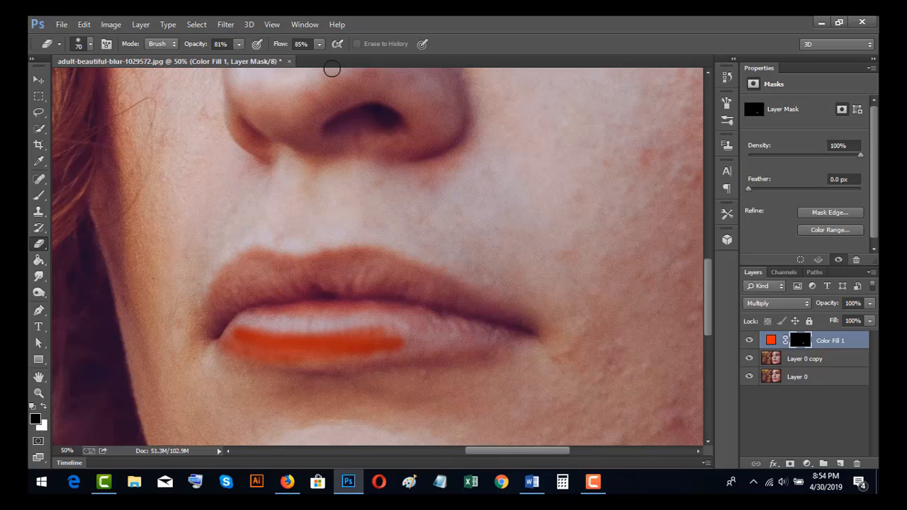
mouse_move(264, 348)
left_mouse_down()
mouse_move(226, 336)
mouse_move(281, 349)
mouse_move(414, 354)
mouse_move(518, 332)
left_mouse_up()
mouse_move(226, 342)
left_mouse_down()
mouse_move(323, 361)
mouse_move(496, 334)
left_mouse_up()
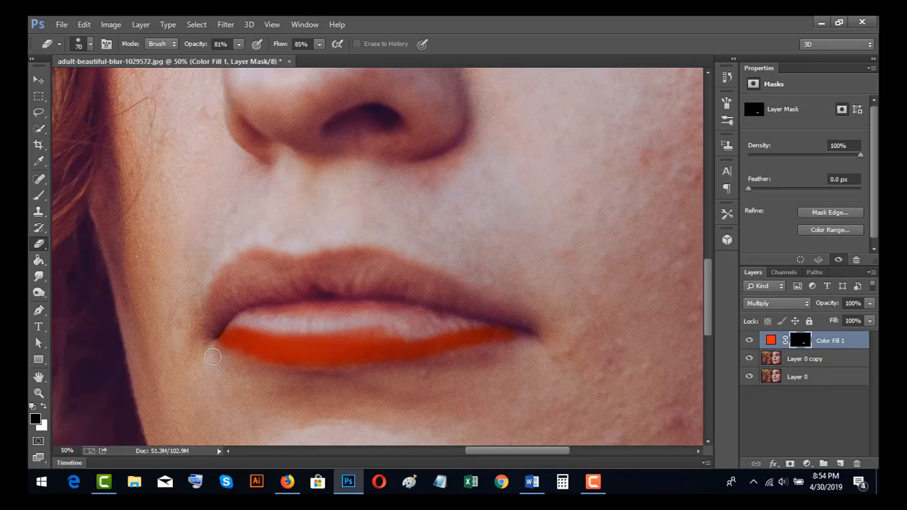
- Set the Eraser's flow to 98%, reveal the color over the rest of the lower lip, and enlarge the eraser to 80
left_click(319, 46)
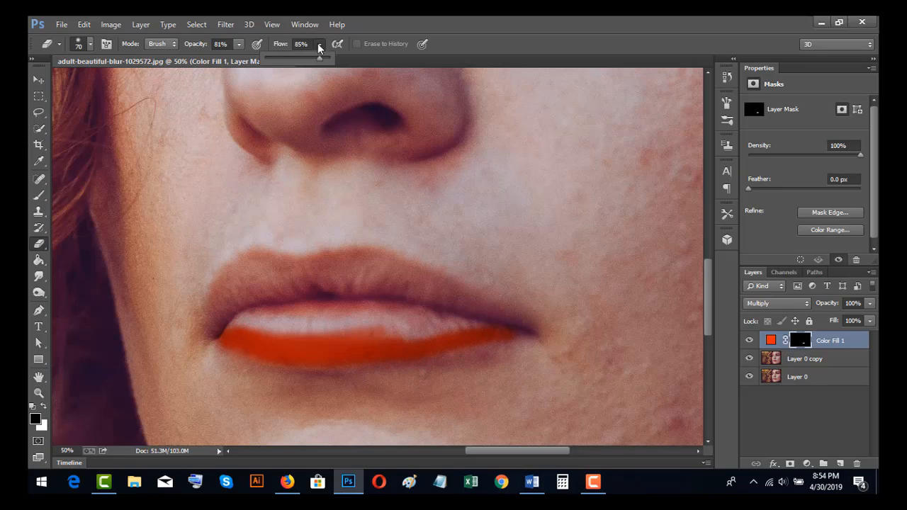
left_click(239, 324)
mouse_move(234, 323)
left_mouse_down()
mouse_move(474, 328)
mouse_move(288, 337)
mouse_move(241, 324)
mouse_move(228, 333)
mouse_move(255, 316)
mouse_move(338, 316)
mouse_move(499, 334)
mouse_move(405, 316)
mouse_move(422, 312)
mouse_move(505, 334)
mouse_move(343, 304)
mouse_move(244, 320)
mouse_move(388, 331)
mouse_move(340, 340)
mouse_move(423, 337)
mouse_move(243, 340)
mouse_move(376, 342)
left_mouse_up()
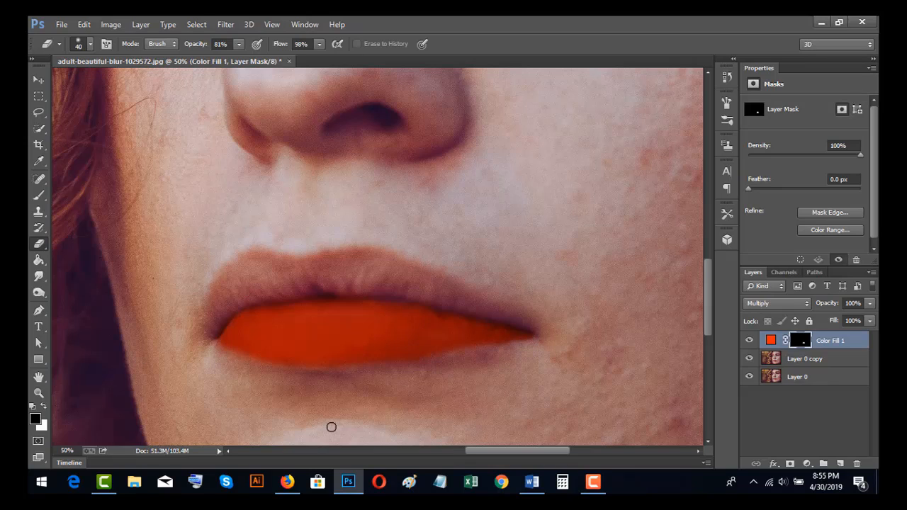
key("bracketright")
key("bracketright")
key("bracketright")
- Split the white Underlying Layer Blend If slider of Color Fill 1 to 83 / 251
double_click(856, 342)
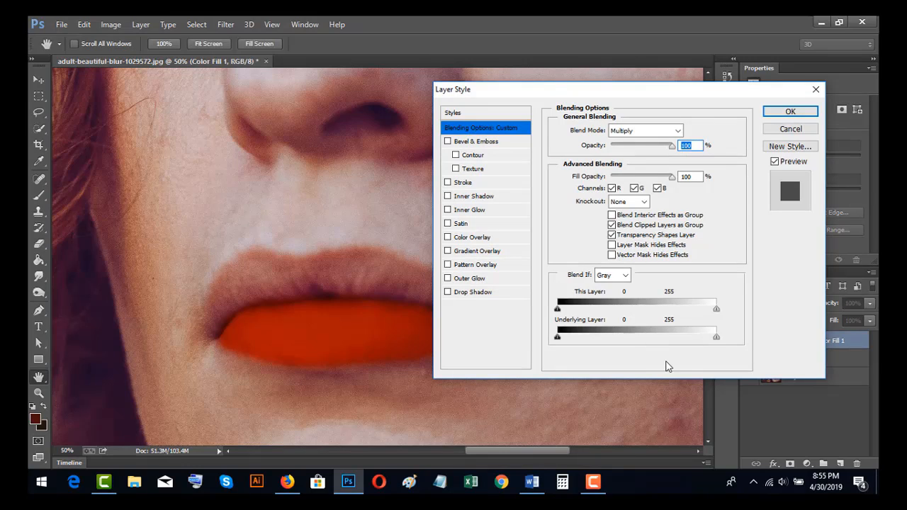
key("alt")
left_click_drag(717, 338, 641, 340)
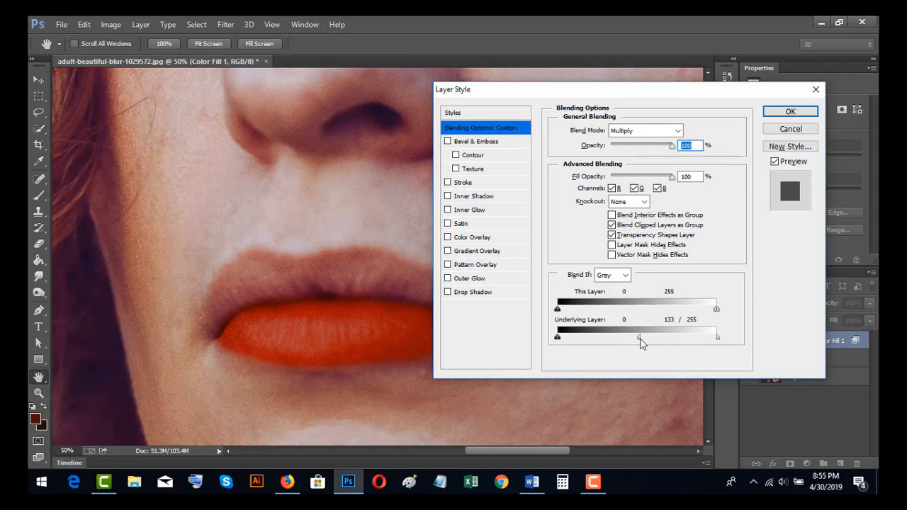
mouse_move(718, 339)
left_mouse_down()
mouse_move(697, 339)
mouse_move(713, 343)
left_mouse_up()
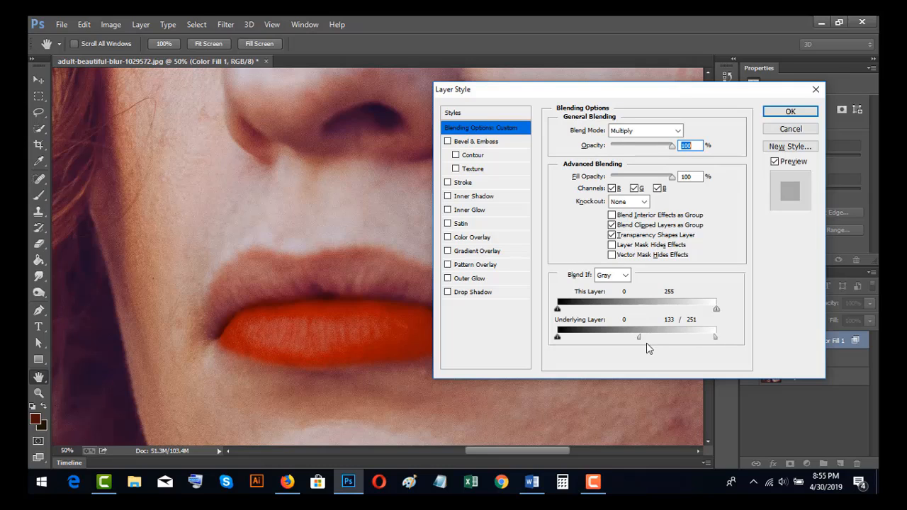
left_click_drag(638, 337, 610, 340)
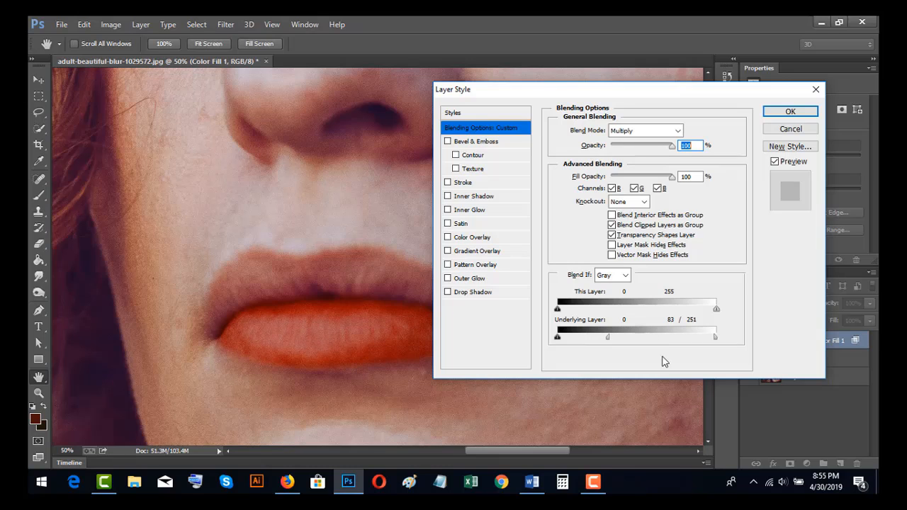
left_click(801, 113)
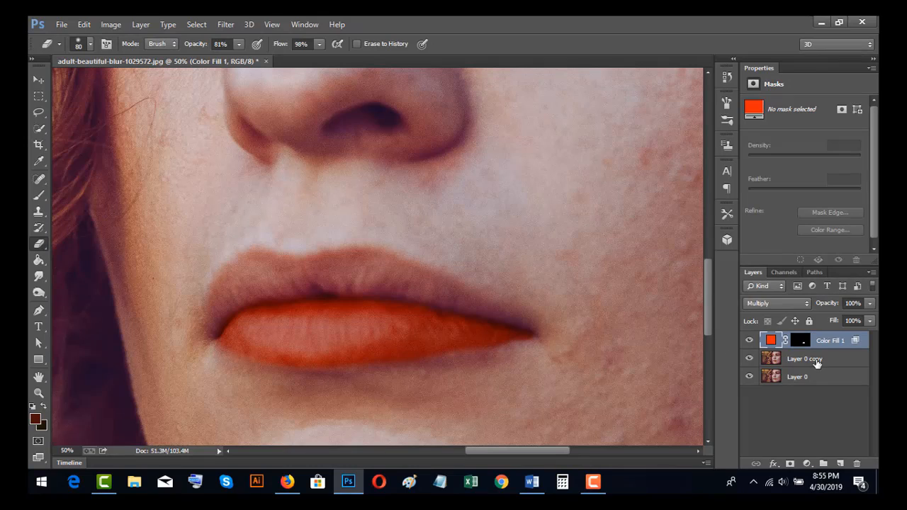
- Duplicate Color Fill 1 and split the copy's black Underlying Layer Blend If slider, with its upper half at 222
left_click_drag(838, 344, 840, 463)
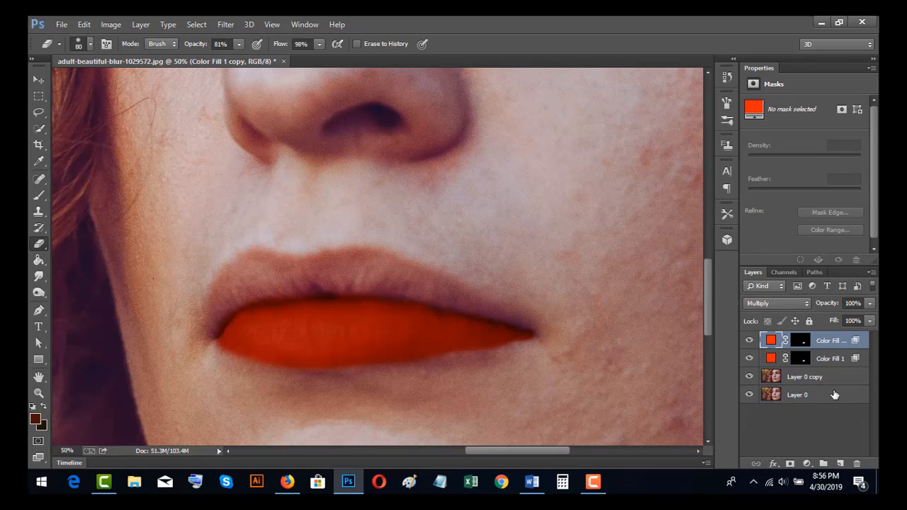
double_click(829, 343)
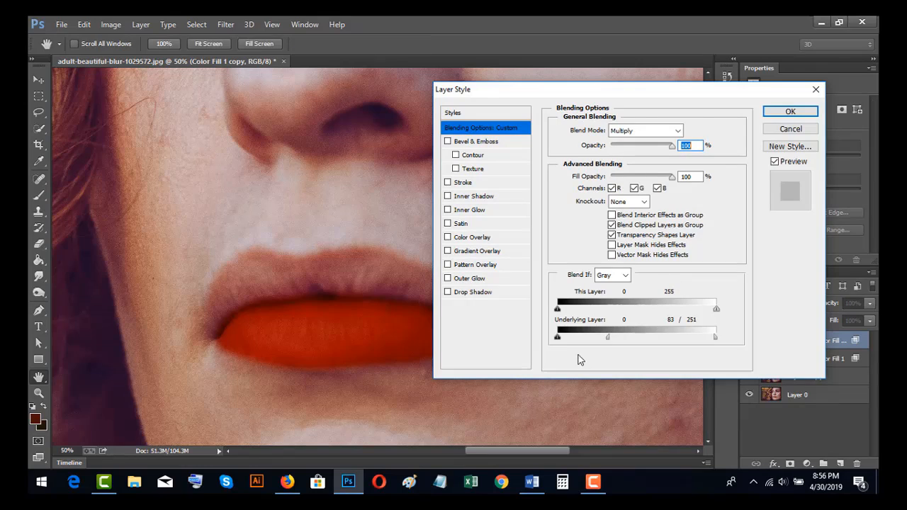
key("alt")
left_click_drag(557, 338, 692, 339)
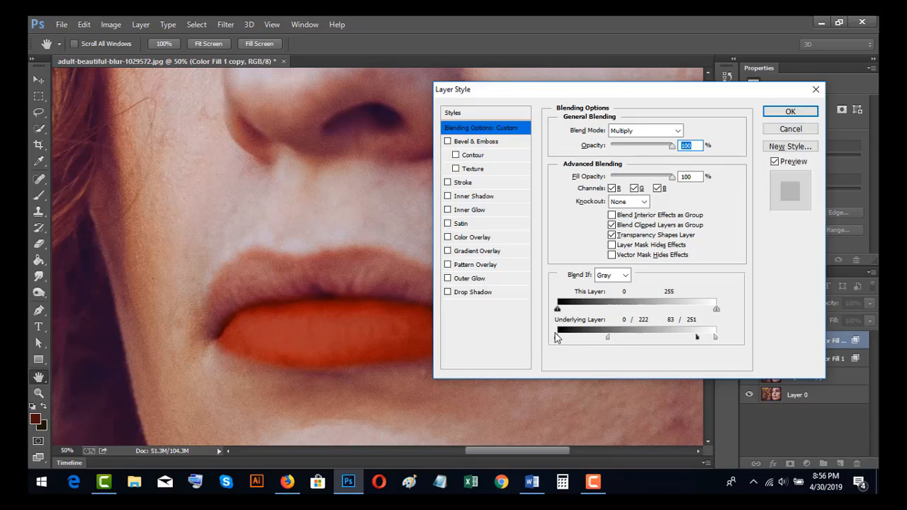
left_click_drag(558, 341, 584, 343)
left_click(790, 112)
key("e")
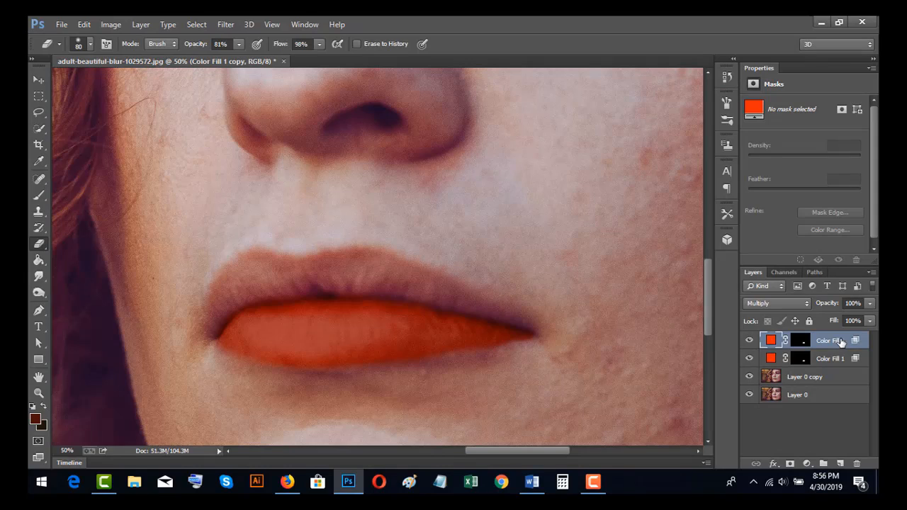
- Target the layer mask of the Color Fill 1 copy and make white the foreground color
left_click(820, 380)
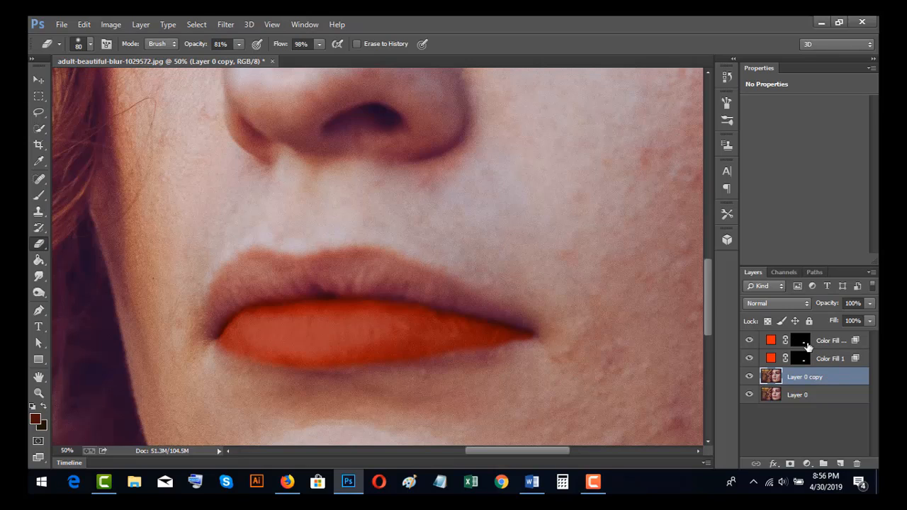
left_click(804, 343)
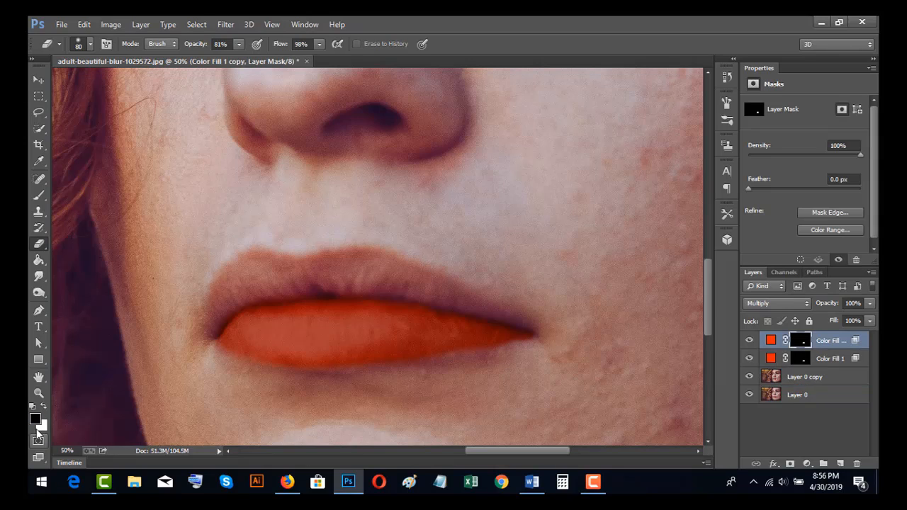
left_click(42, 407)
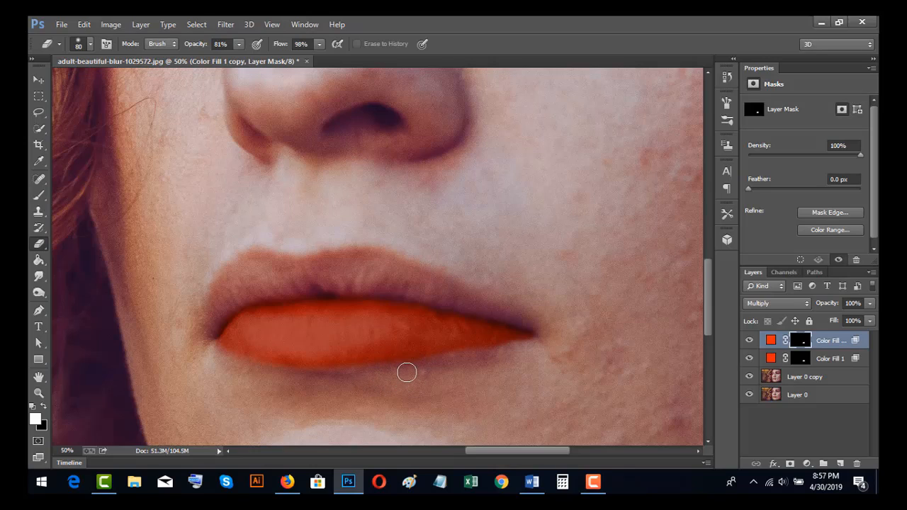
left_click(831, 343)
left_click(804, 344)
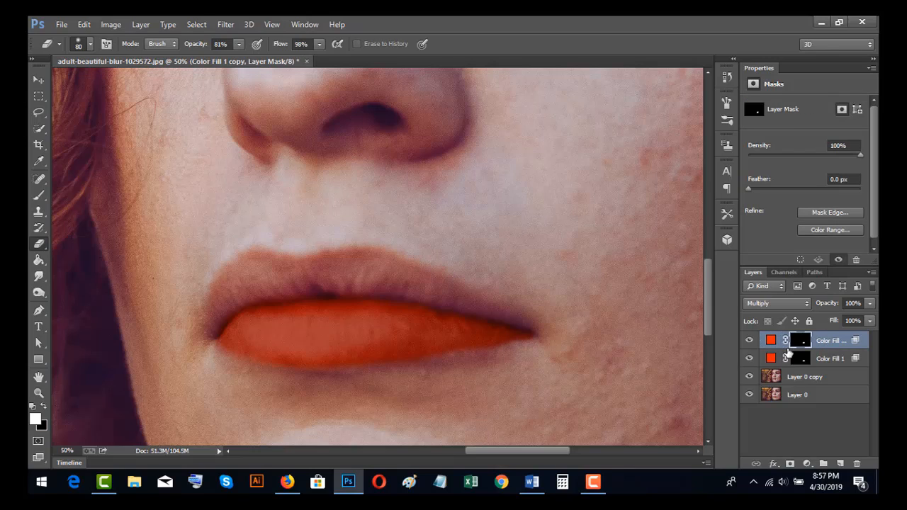
left_click(831, 343)
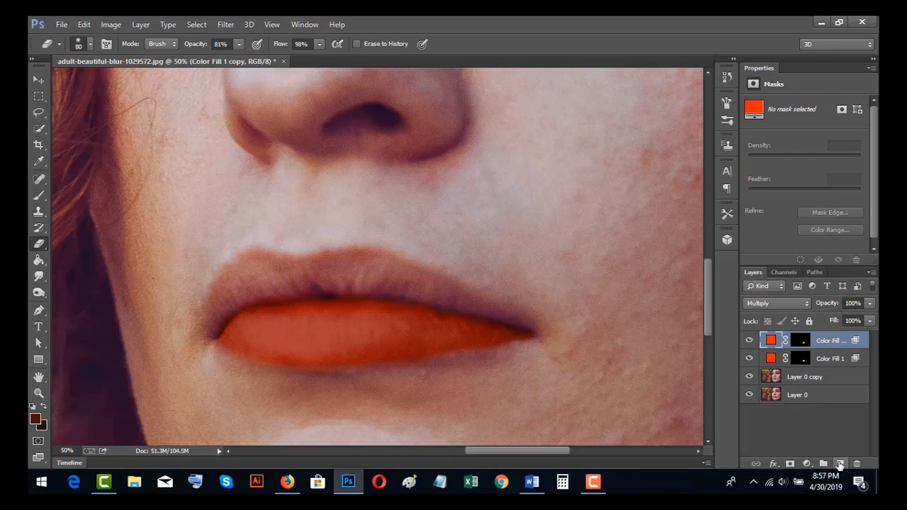
left_click(839, 464)
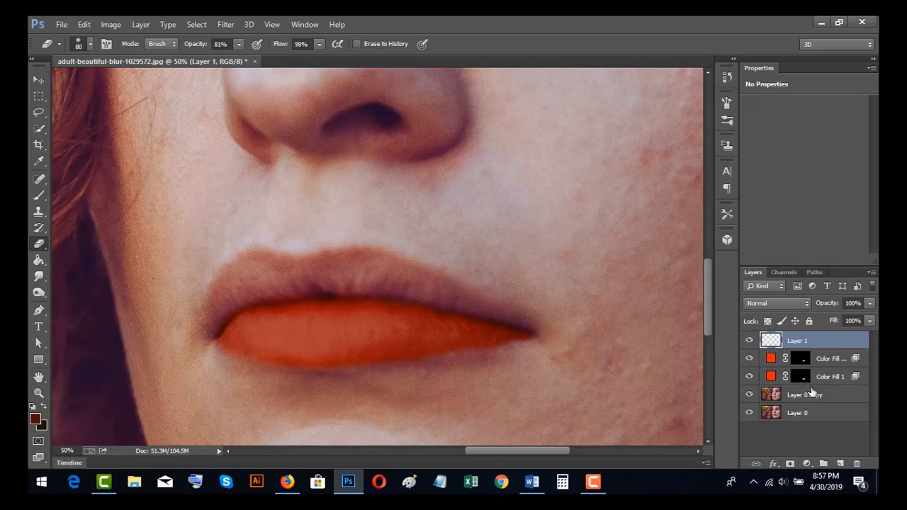
left_click(858, 465)
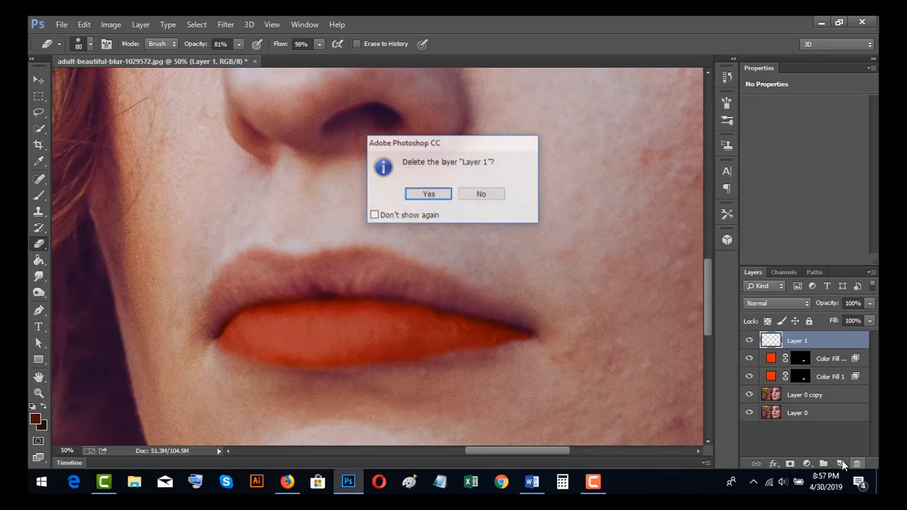
left_click(430, 196)
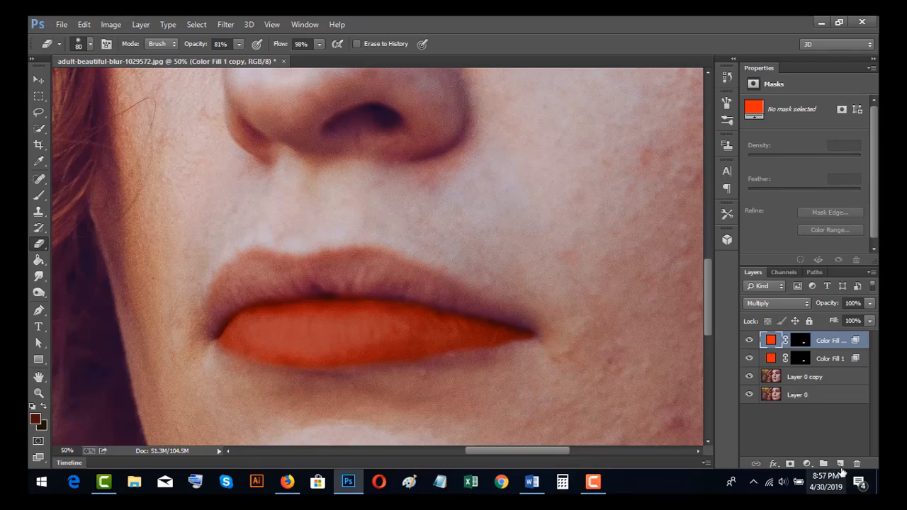
- Add a second Solid Color fill layer above the copy, using the orange-red ce1b12
left_click(807, 464)
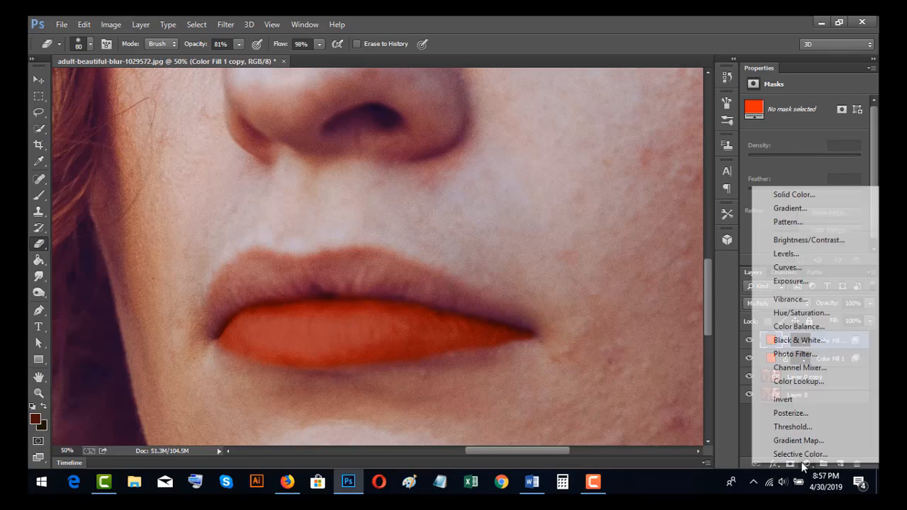
left_click(795, 195)
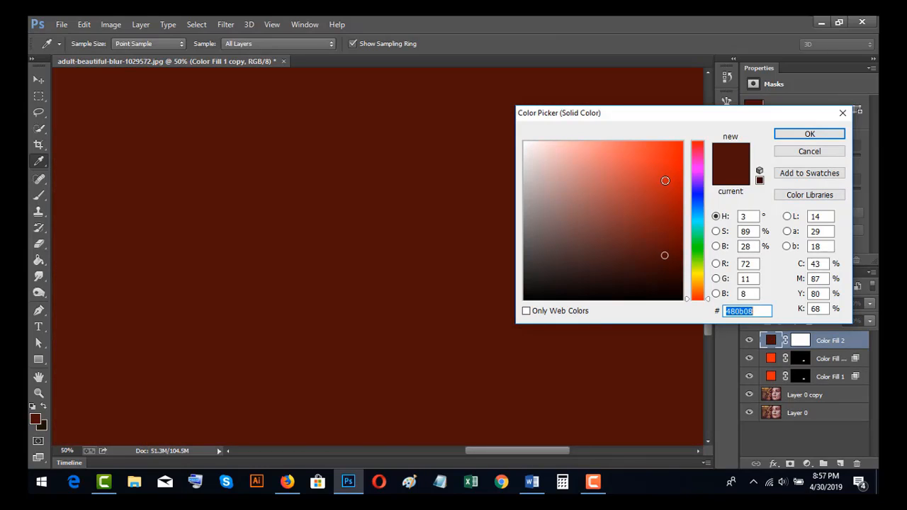
left_click(665, 181)
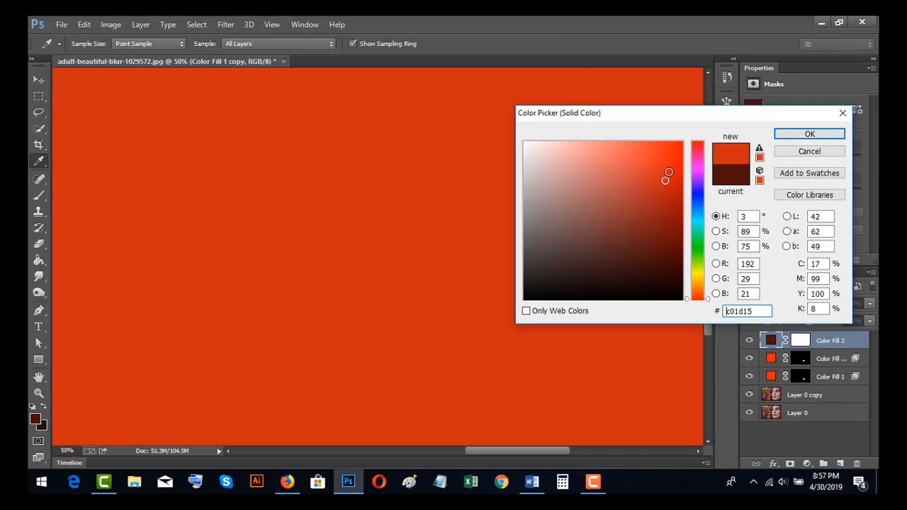
left_click(668, 172)
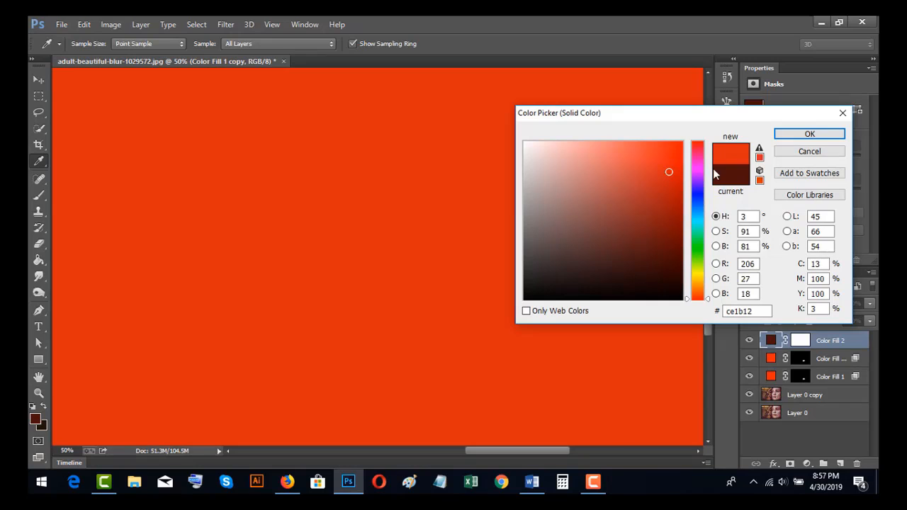
left_click(809, 134)
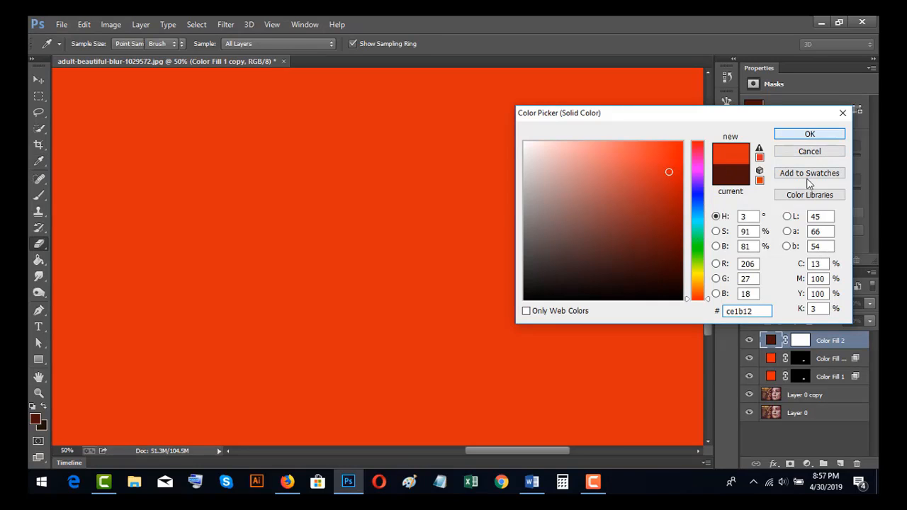
- Set Color Fill 2's blend mode to Multiply and invert its layer mask to black
left_click(800, 341)
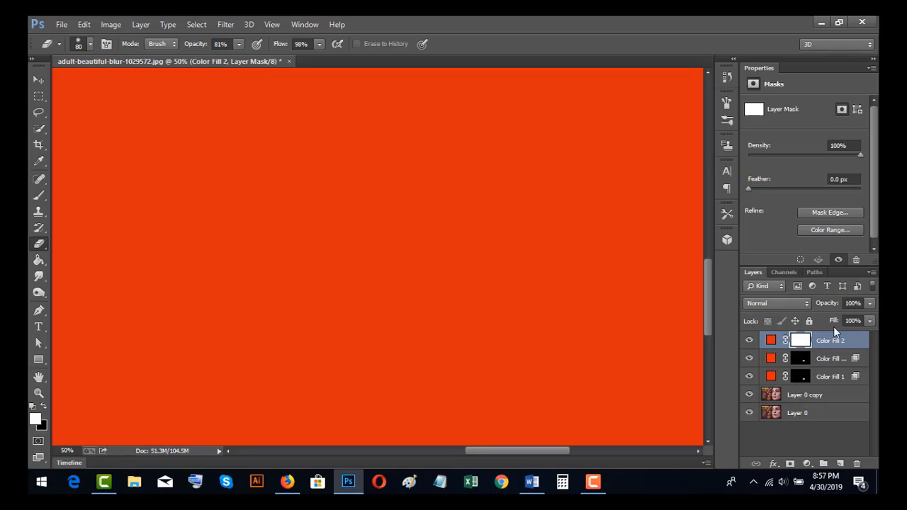
left_click(807, 302)
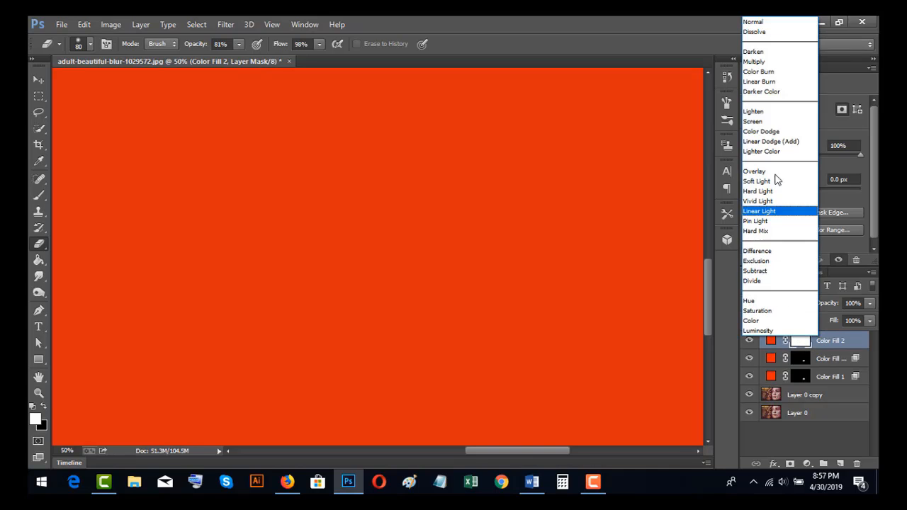
left_click(755, 62)
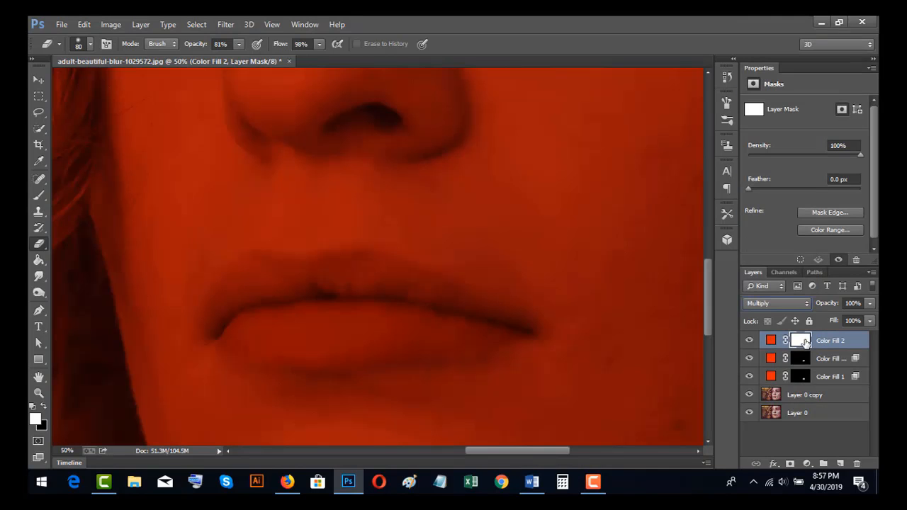
key("ctrl+i")
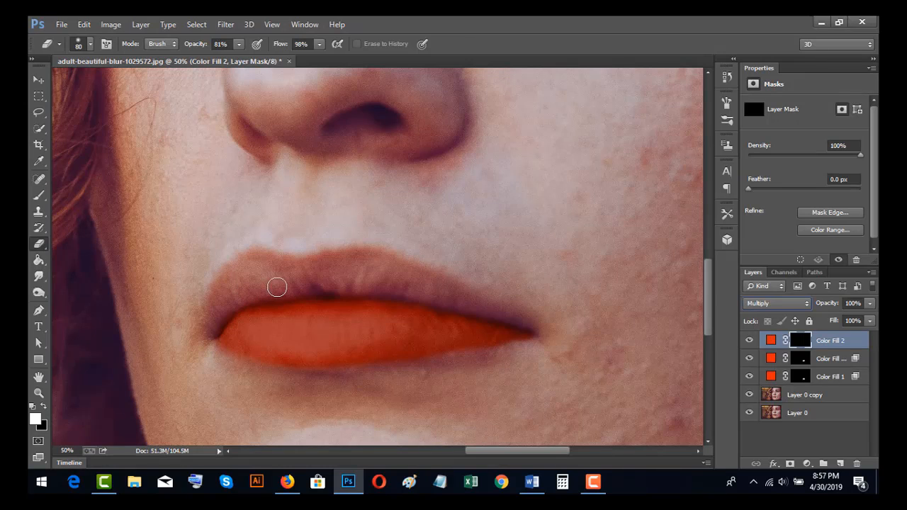
- Paint white over the entire upper lip on Color Fill 2's layer mask with the size 50 Brush, outlining the lip edge before filling inside
left_click(810, 342)
left_click(39, 196)
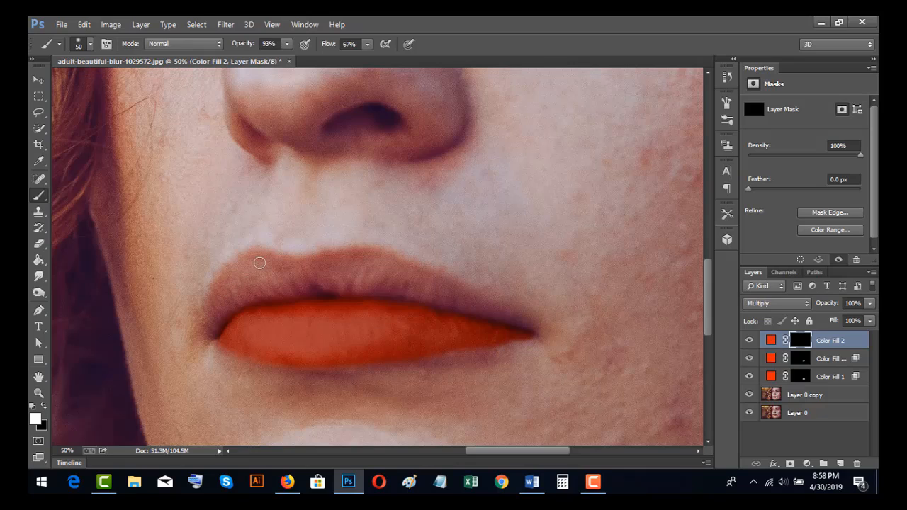
mouse_move(254, 258)
left_mouse_down()
mouse_move(216, 290)
mouse_move(211, 324)
left_mouse_up()
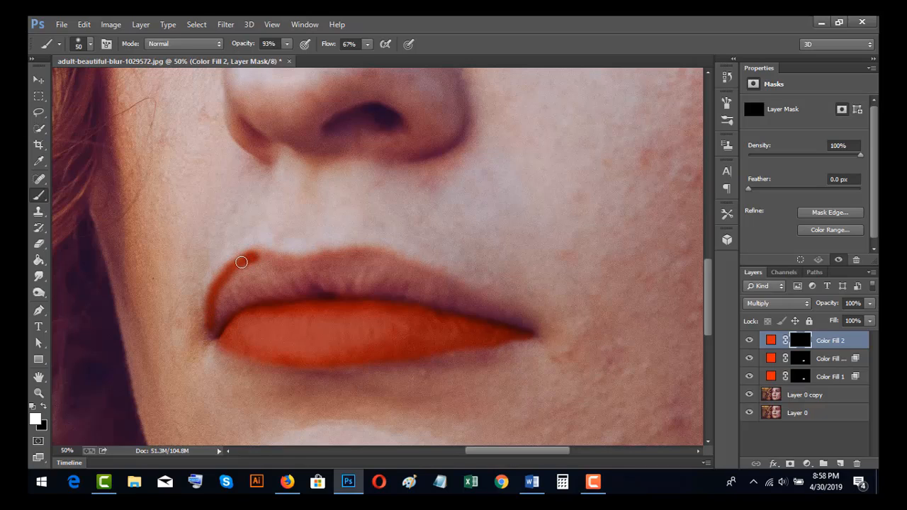
mouse_move(241, 263)
left_mouse_down()
mouse_move(212, 292)
mouse_move(209, 326)
left_mouse_up()
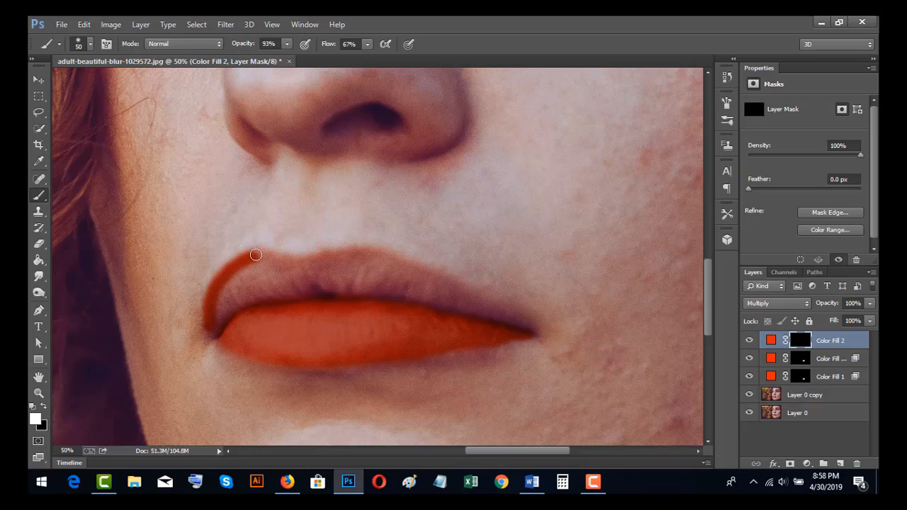
mouse_move(261, 257)
left_mouse_down()
mouse_move(254, 252)
mouse_move(305, 262)
mouse_move(374, 257)
mouse_move(539, 322)
left_mouse_up()
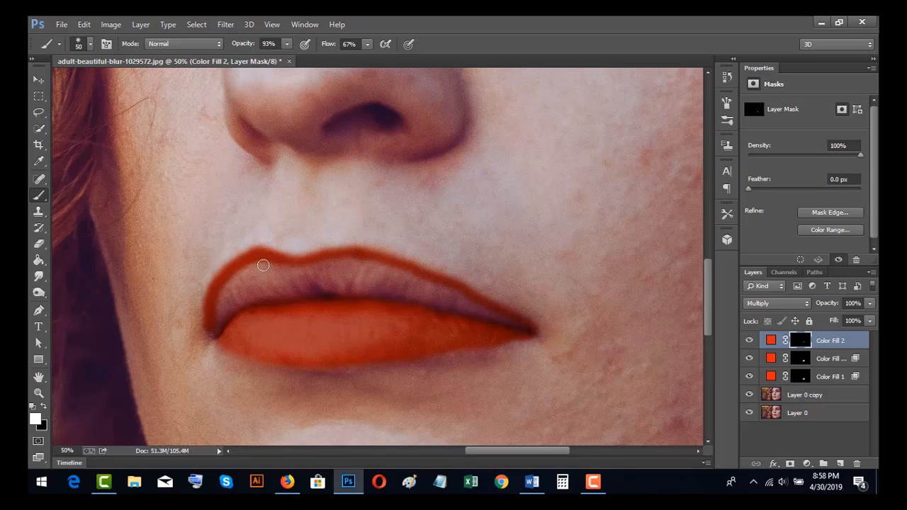
mouse_move(263, 265)
left_mouse_down()
mouse_move(226, 306)
mouse_move(280, 265)
mouse_move(244, 281)
mouse_move(258, 261)
mouse_move(233, 290)
mouse_move(236, 278)
mouse_move(246, 278)
mouse_move(213, 334)
mouse_move(225, 293)
mouse_move(219, 325)
mouse_move(270, 266)
mouse_move(258, 280)
mouse_move(333, 275)
mouse_move(278, 278)
mouse_move(356, 262)
mouse_move(328, 271)
mouse_move(399, 275)
mouse_move(519, 328)
mouse_move(351, 261)
mouse_move(463, 298)
mouse_move(391, 268)
mouse_move(277, 266)
mouse_move(421, 295)
mouse_move(362, 279)
mouse_move(409, 285)
mouse_move(384, 280)
mouse_move(476, 309)
mouse_move(336, 281)
mouse_move(388, 292)
mouse_move(291, 286)
mouse_move(325, 291)
mouse_move(249, 298)
mouse_move(263, 286)
mouse_move(227, 311)
left_mouse_up()
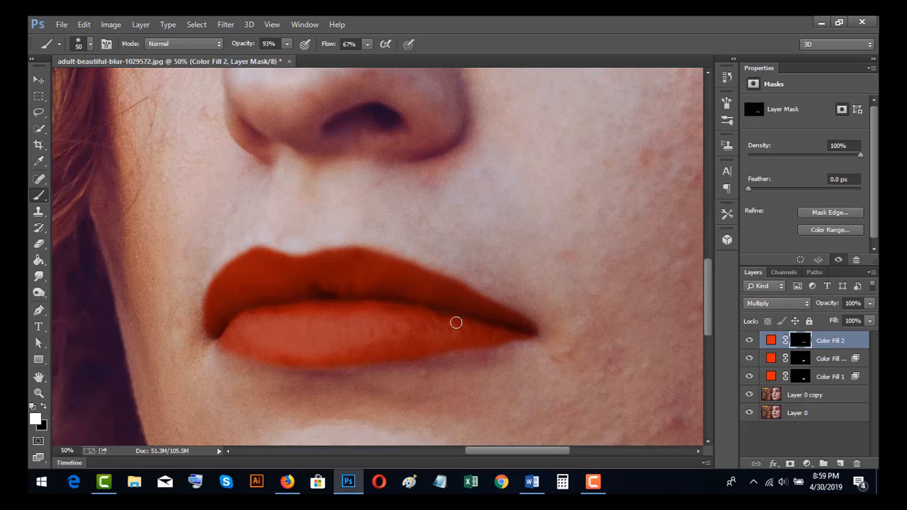
- Split Color Fill 2's white Underlying Layer Blend If slider to 66 / 214
left_click(857, 347)
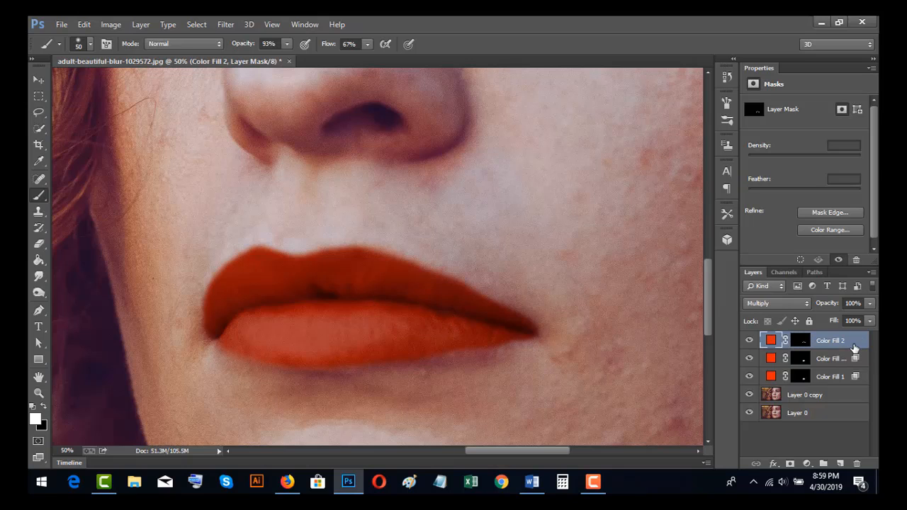
double_click(876, 341)
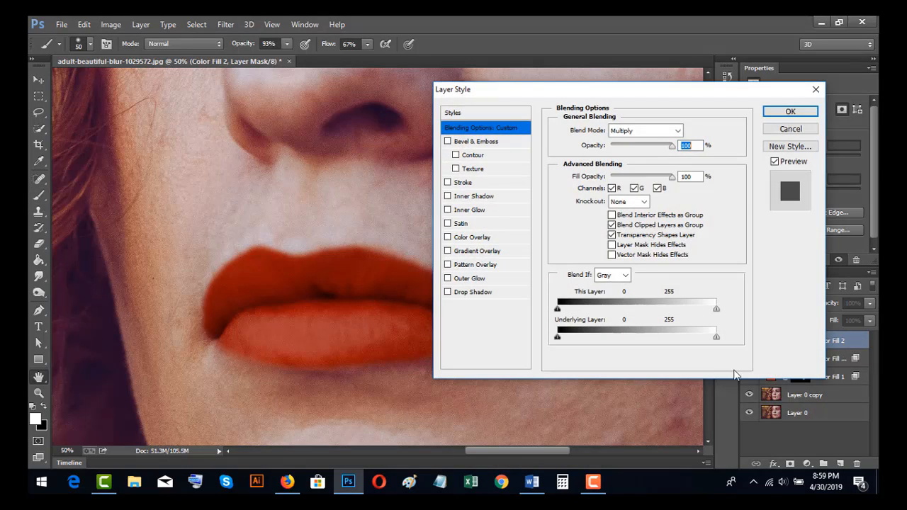
key("alt")
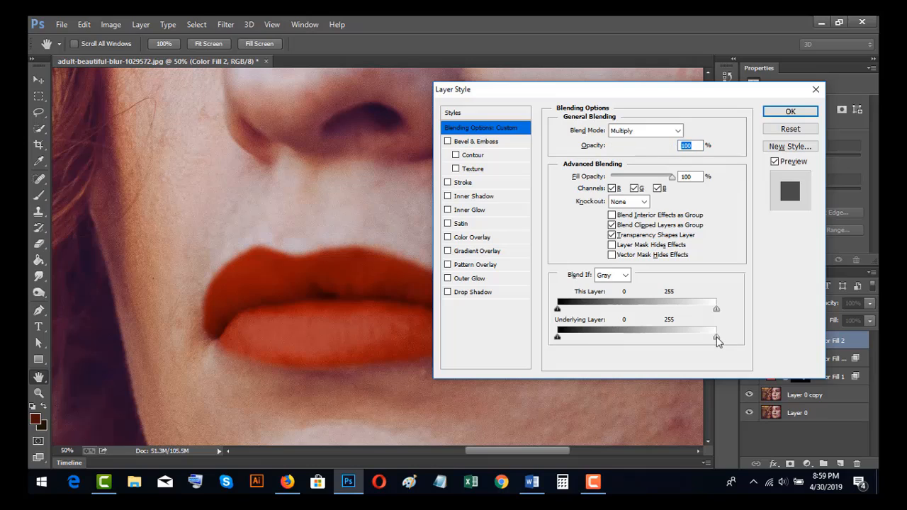
left_click_drag(716, 337, 599, 346)
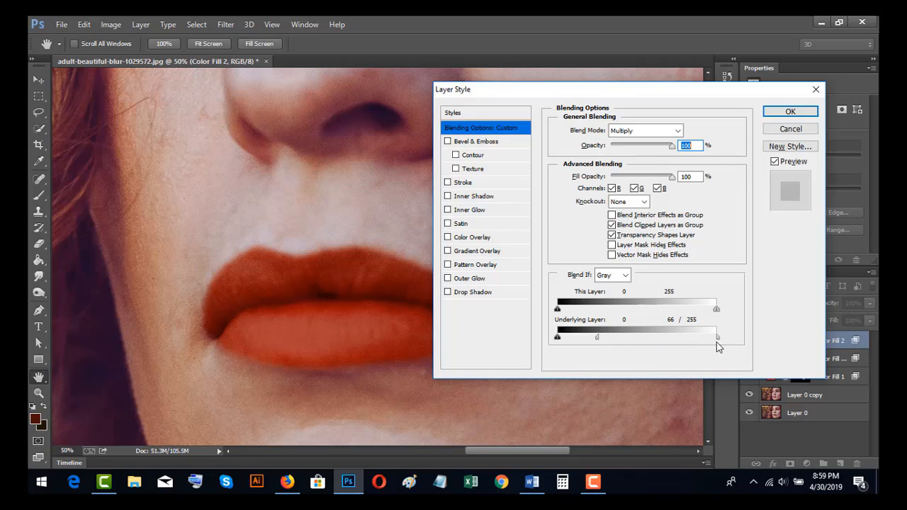
left_click_drag(716, 338, 691, 342)
key("b")
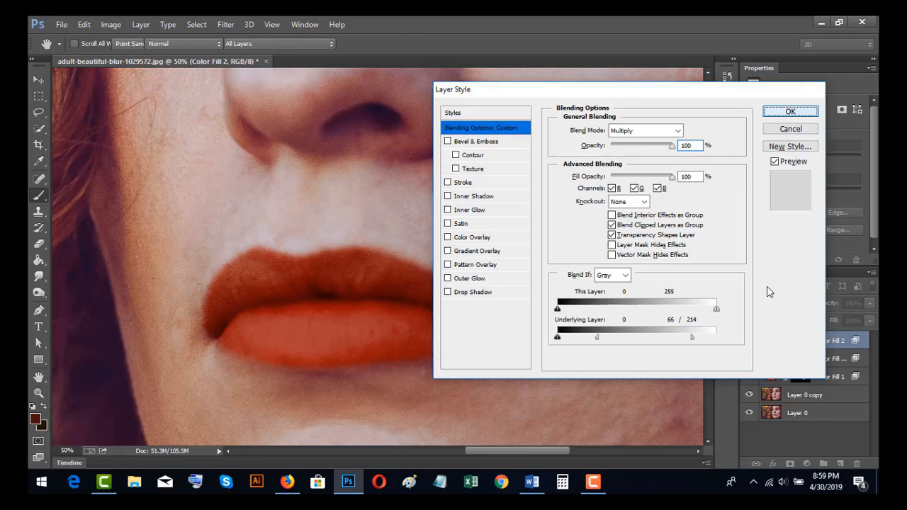
left_click(791, 111)
- Duplicate Color Fill 2 and split the copy's black Underlying Layer Blend If slider to 125 / 189
left_click_drag(841, 345, 840, 465)
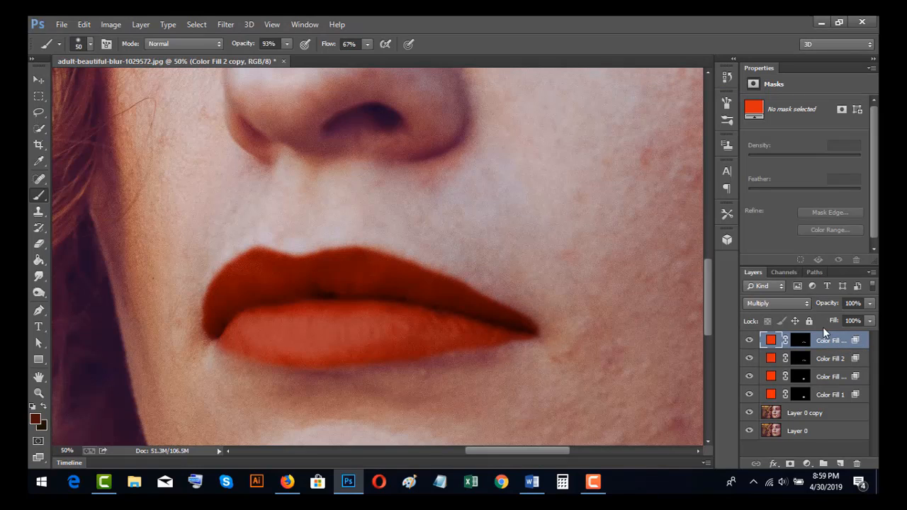
double_click(857, 347)
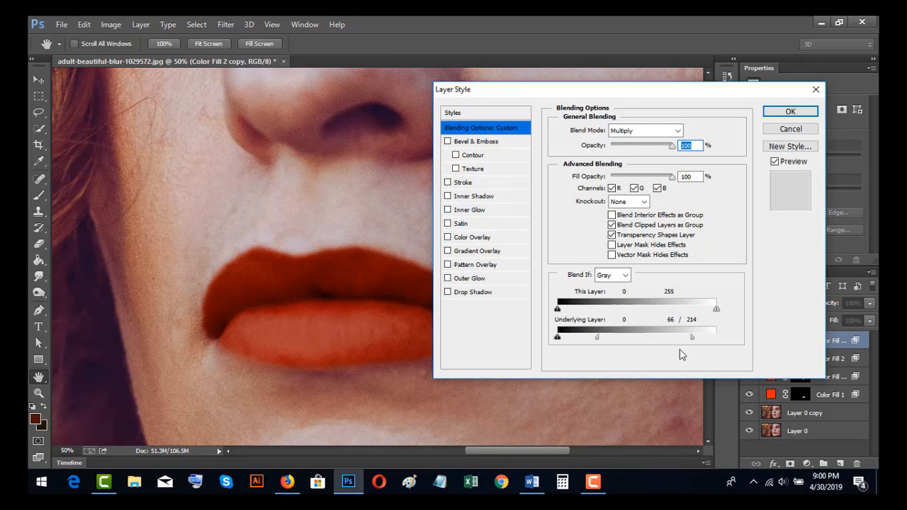
key("alt")
left_click_drag(558, 339, 683, 348)
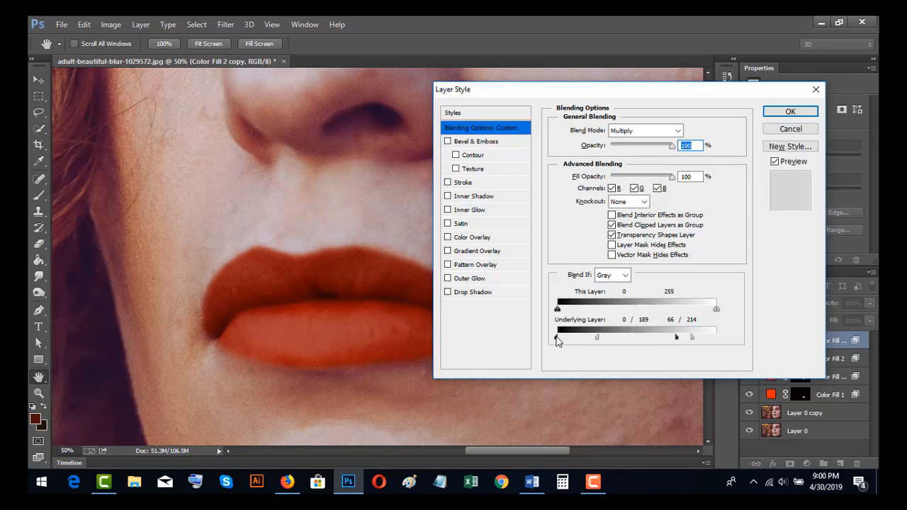
left_click_drag(557, 340, 636, 343)
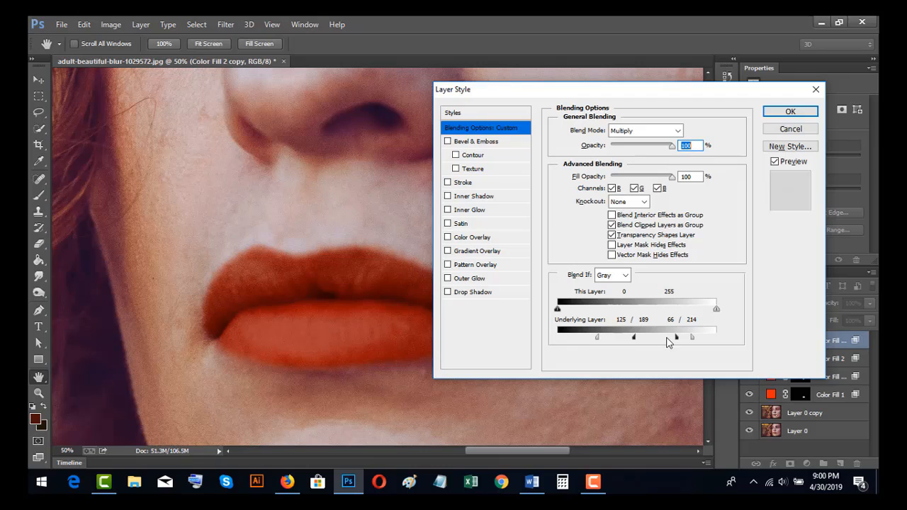
left_click(794, 114)
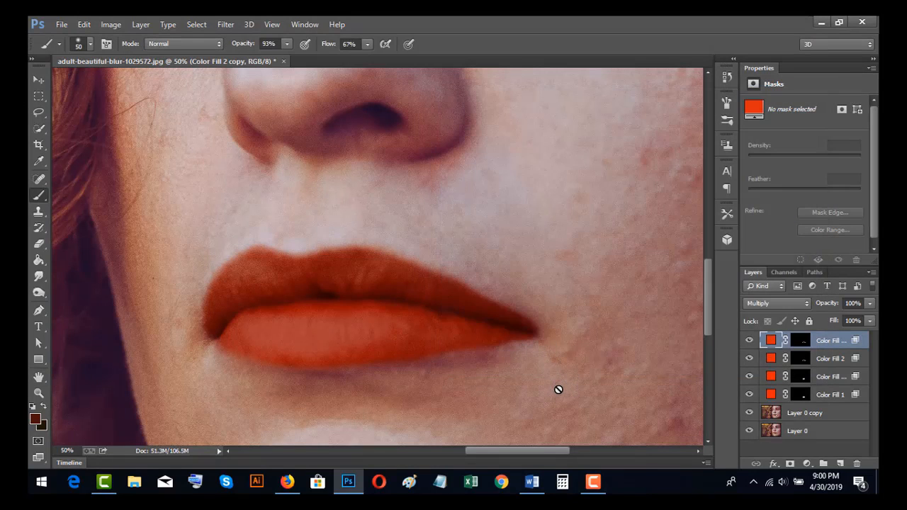
- Target the layer mask of the Color Fill 2 copy, keeping white as the foreground color
scroll(542, 353, "down", 3)
scroll(540, 354, "up", 2)
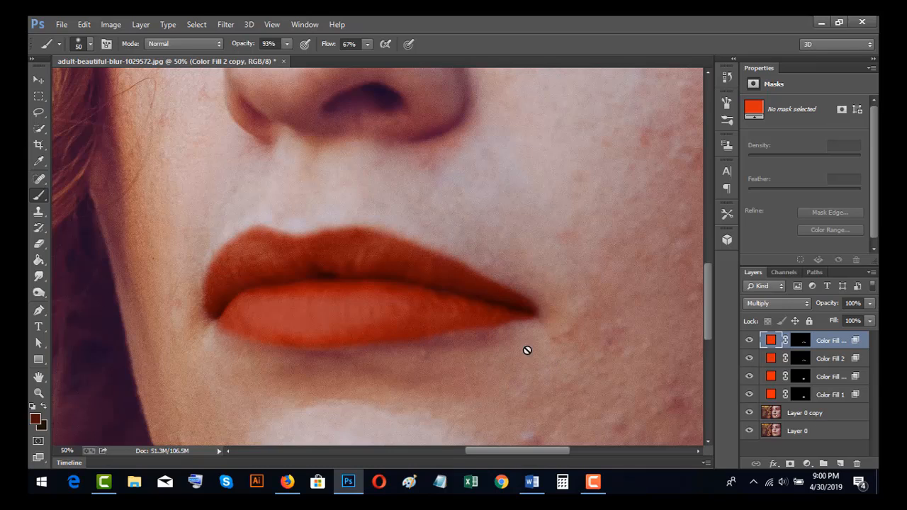
left_click(804, 342)
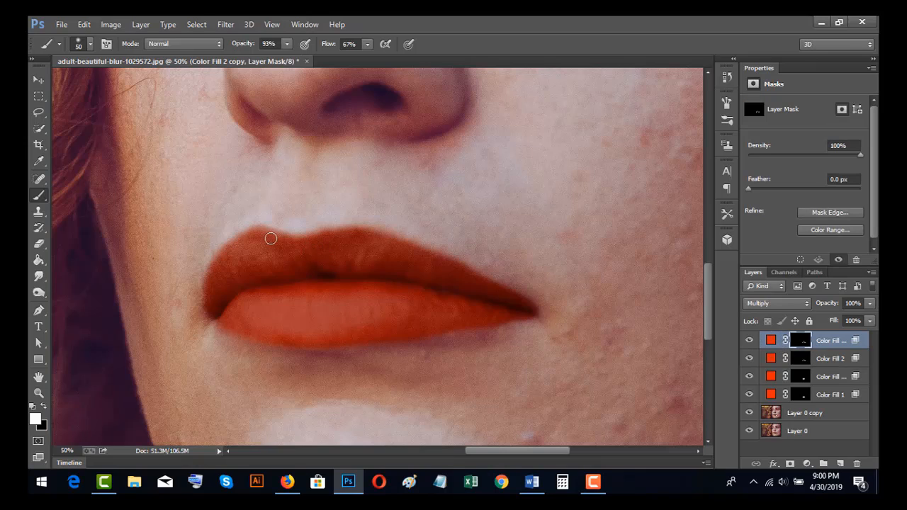
left_click(42, 407)
left_click(42, 407)
scroll(487, 294, "down", 4)
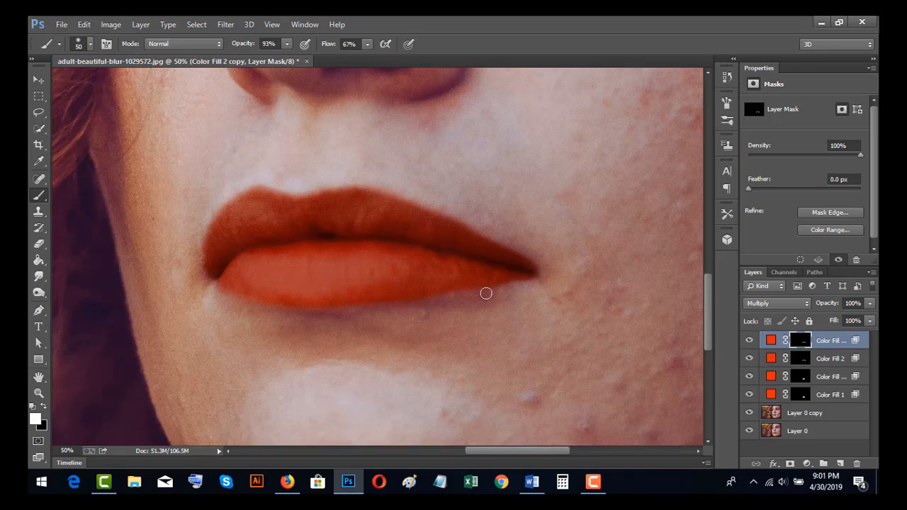